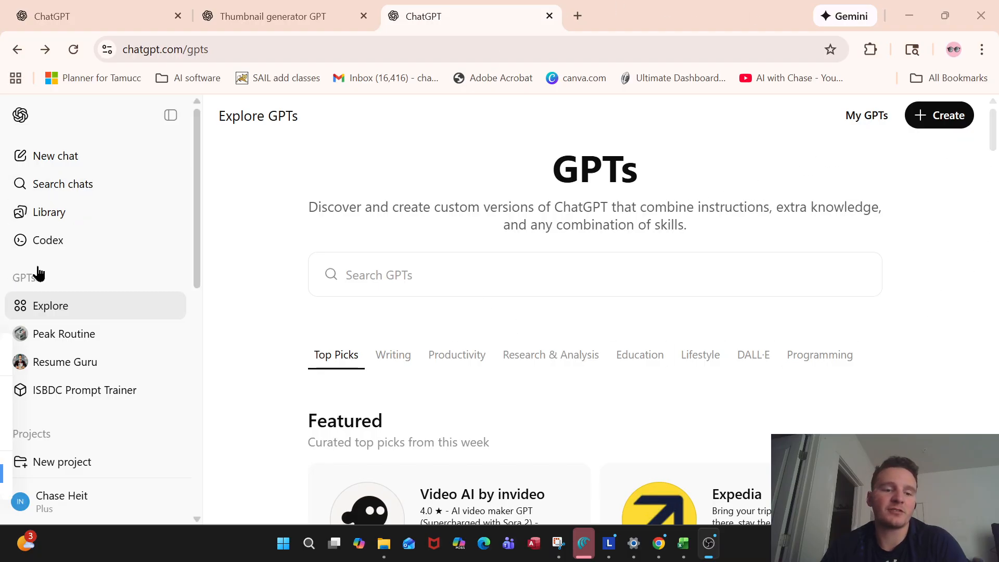
- Start a new custom GPT and send the builder "I want a personalized email generator, that uses my previous emails to draft emails"
click(928, 116)
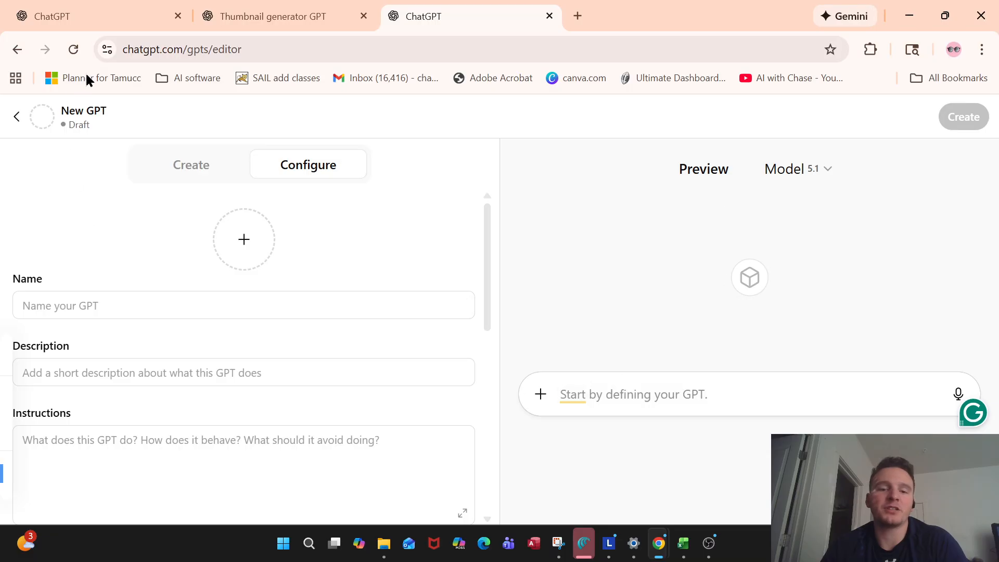
click(189, 166)
click(303, 164)
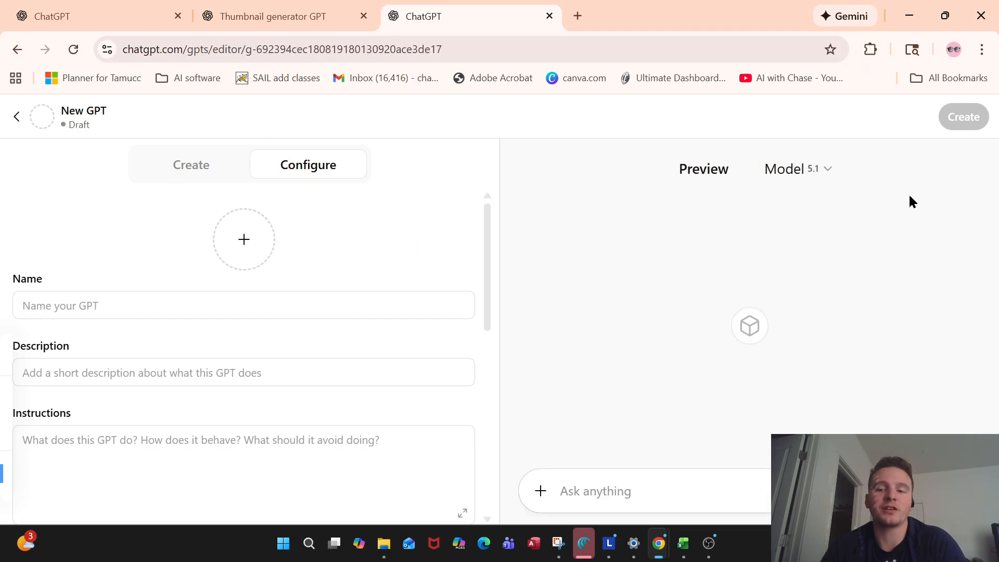
click(188, 161)
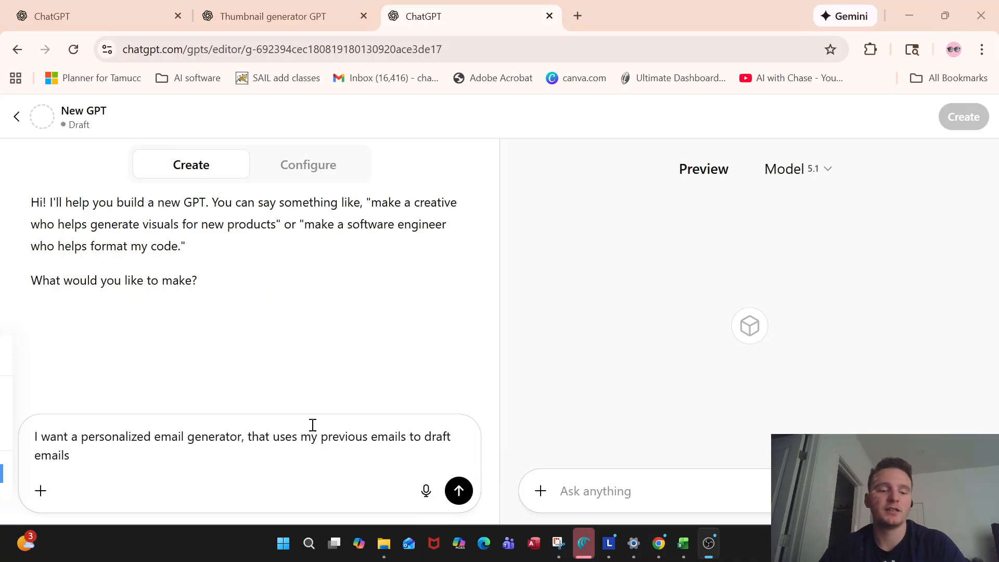
click(464, 492)
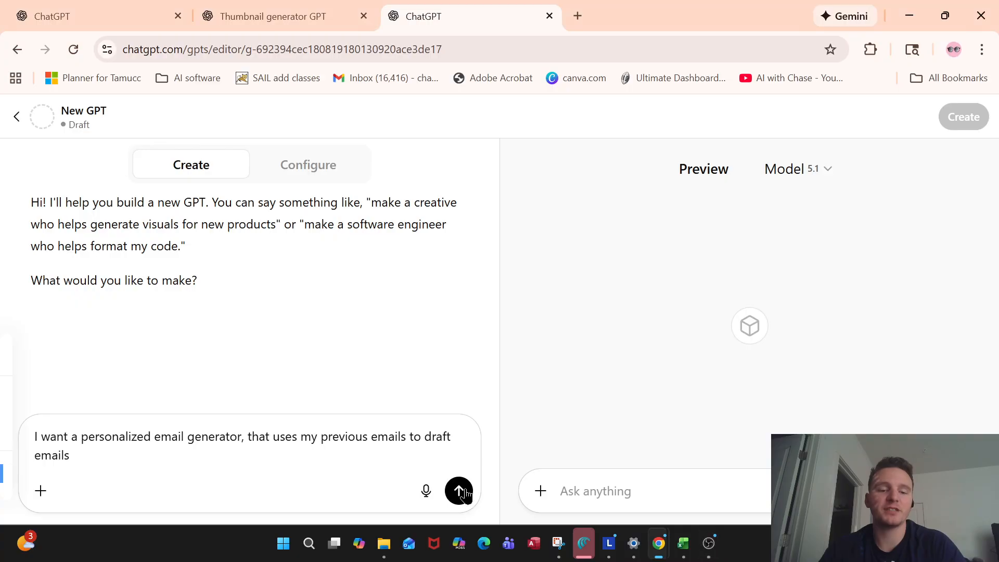
click(465, 492)
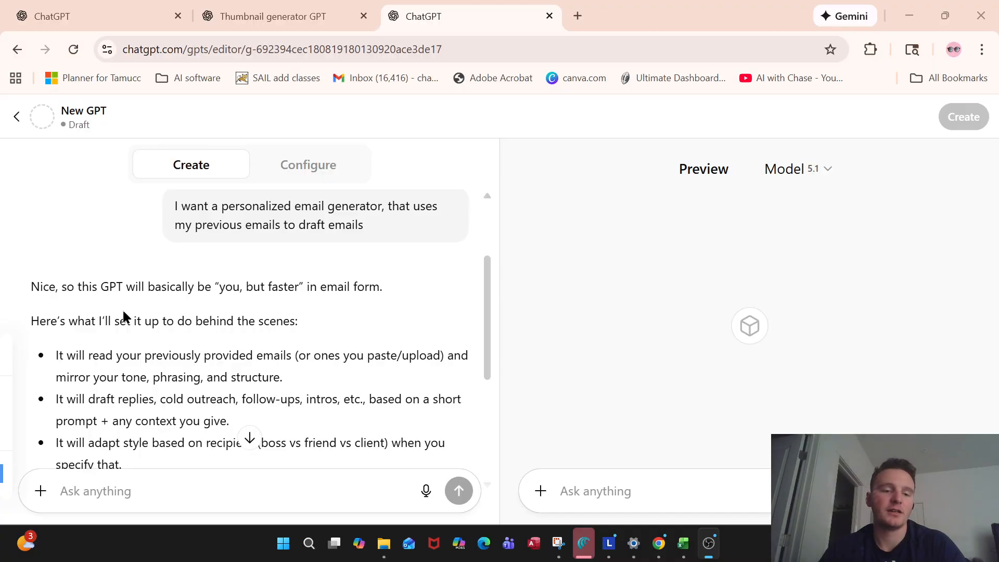
- Read the builder's proposed behavior and accept the suggested name Personal Inbox Ghostwriter by replying "Yes"
scroll(109, 312, up, 1)
scroll(108, 311, down, 2)
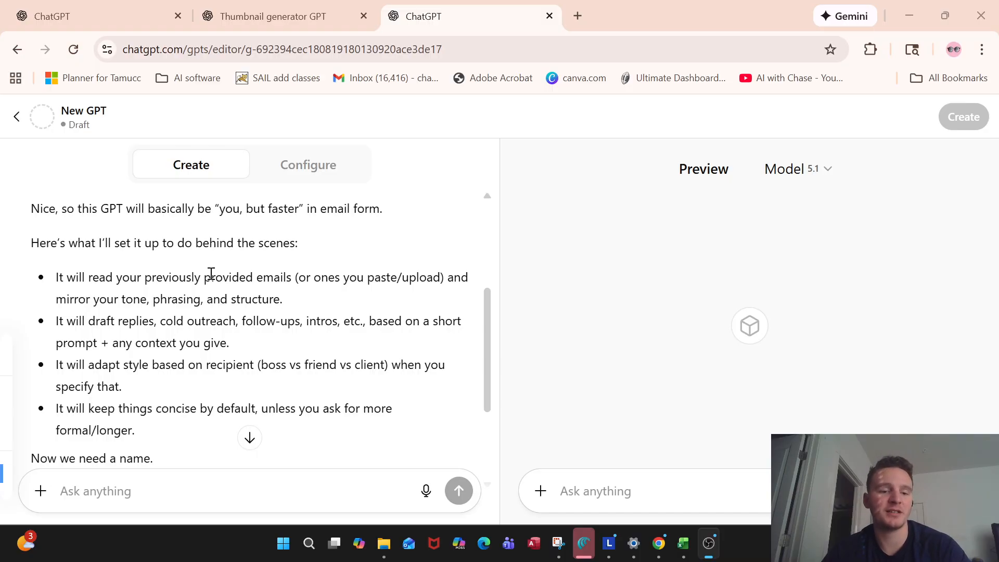
scroll(208, 279, down, 2)
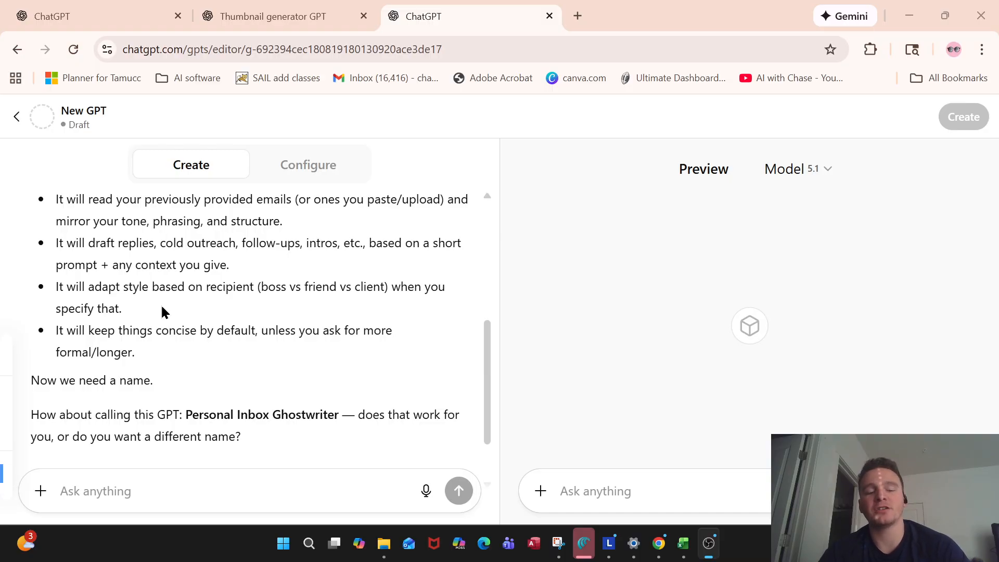
click(257, 487)
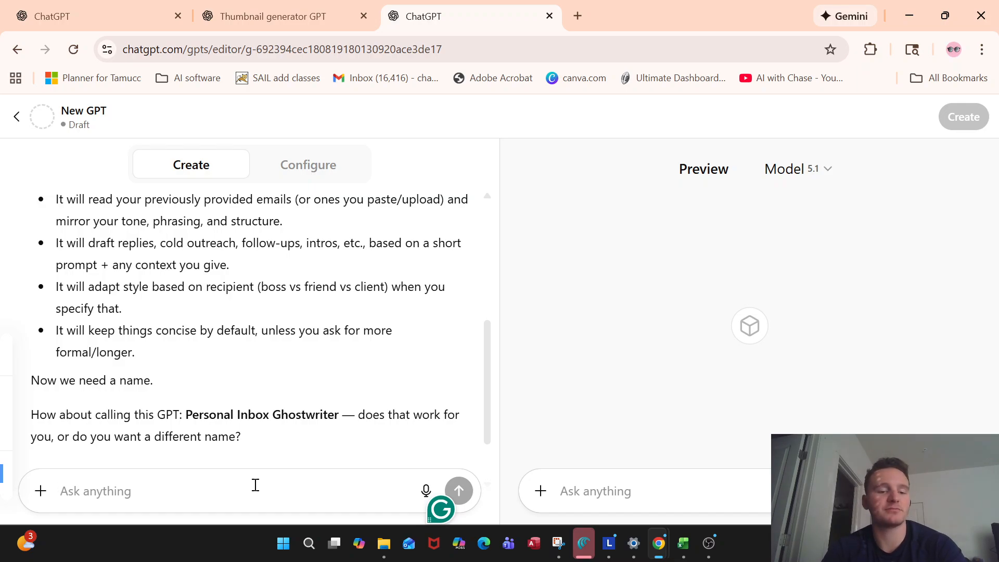
text(Yes)
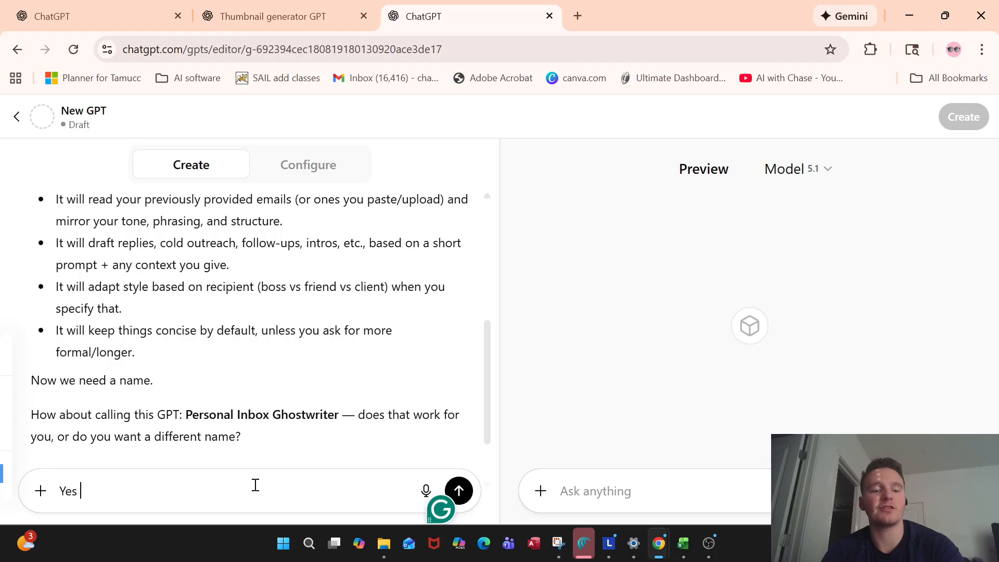
key(Return)
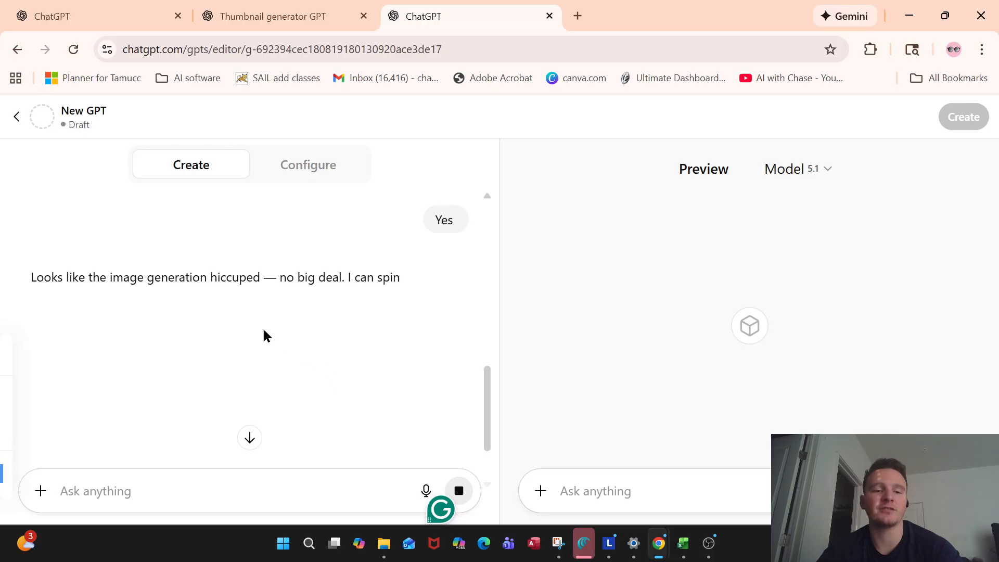
- Answer the builder's profile picture question with "No lets finish the gpt"
scroll(240, 305, down, 2)
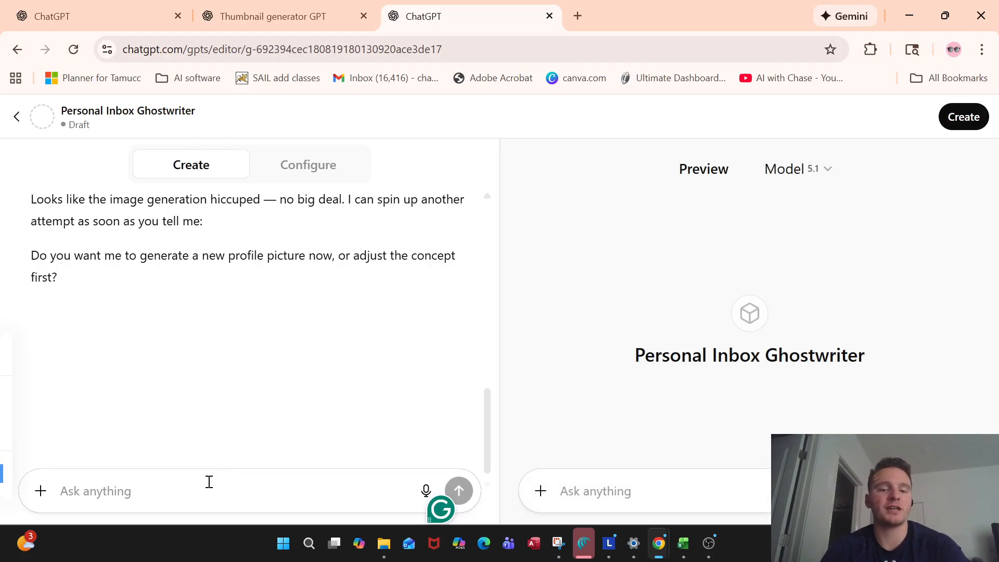
text(No we)
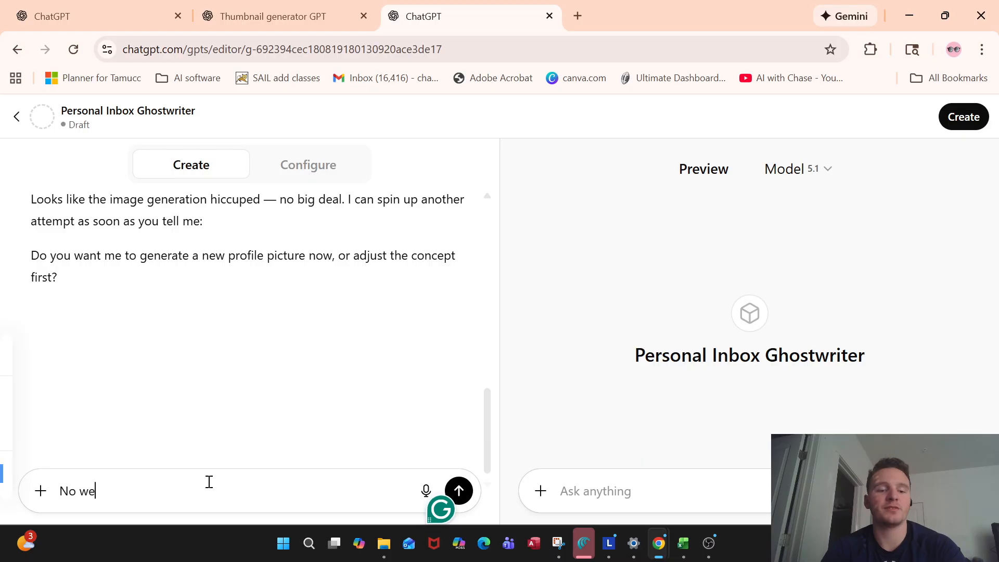
key(BackSpace)
key(BackSpace)
text(lets)
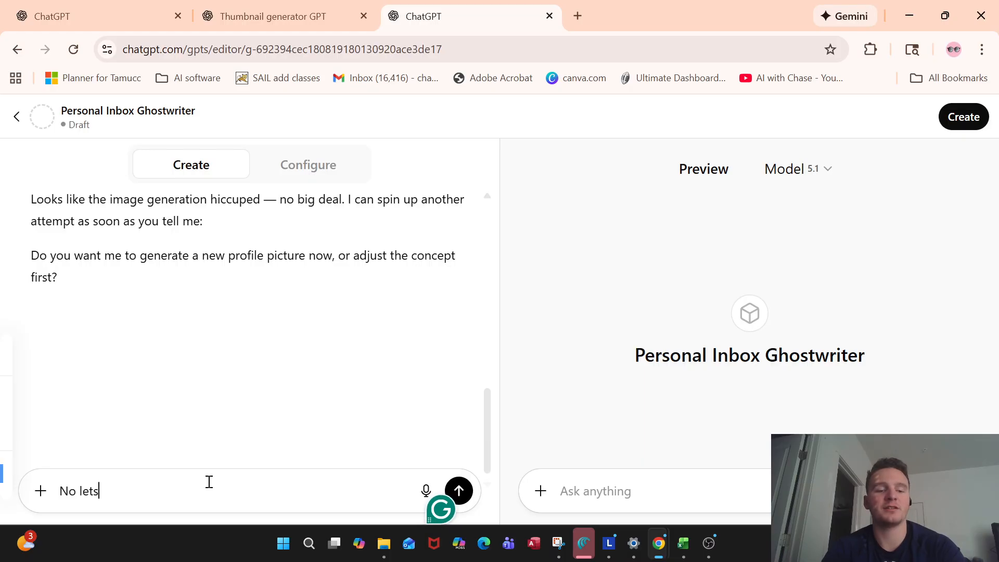
text( finisht)
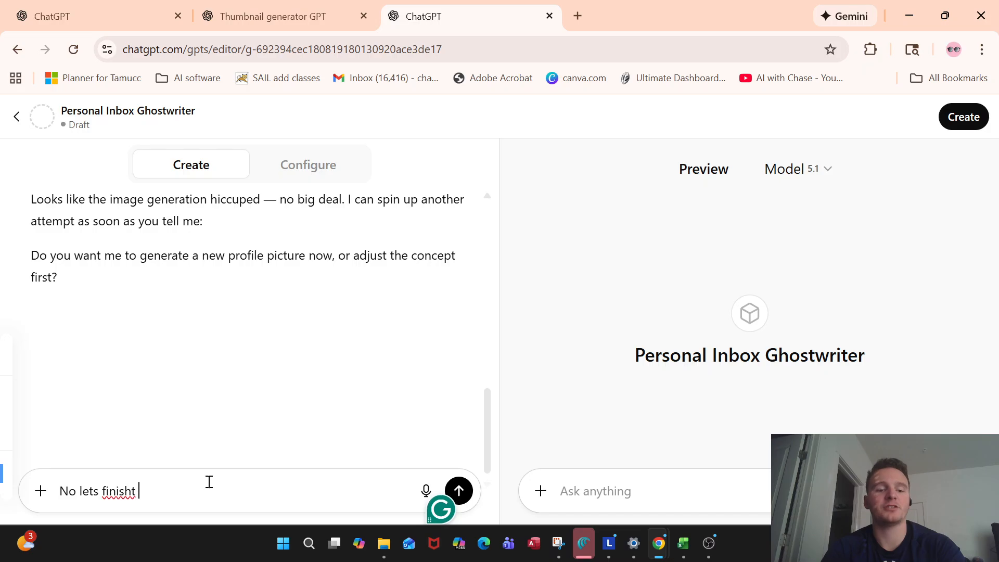
key(BackSpace)
key(BackSpace)
text(the gpt)
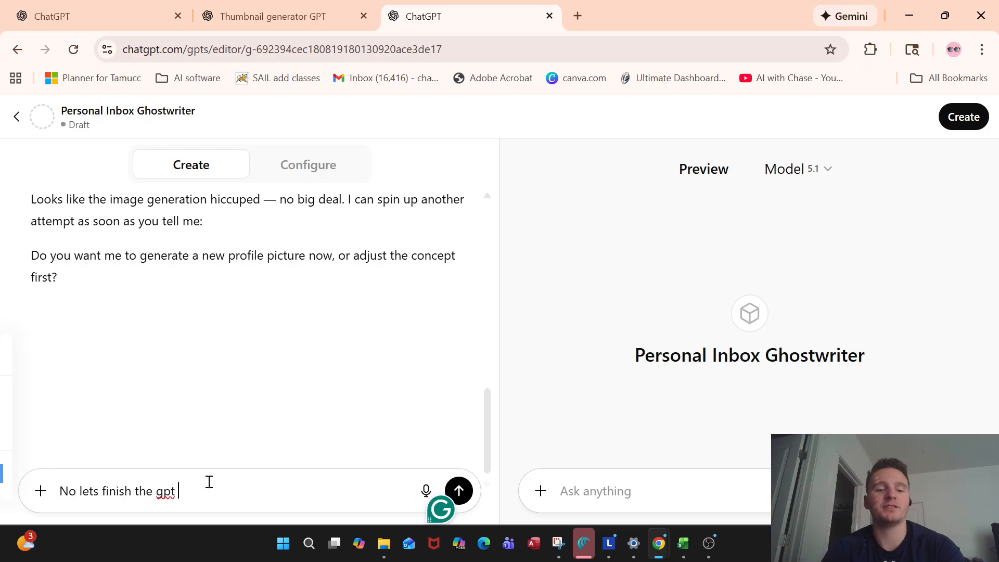
key(Return)
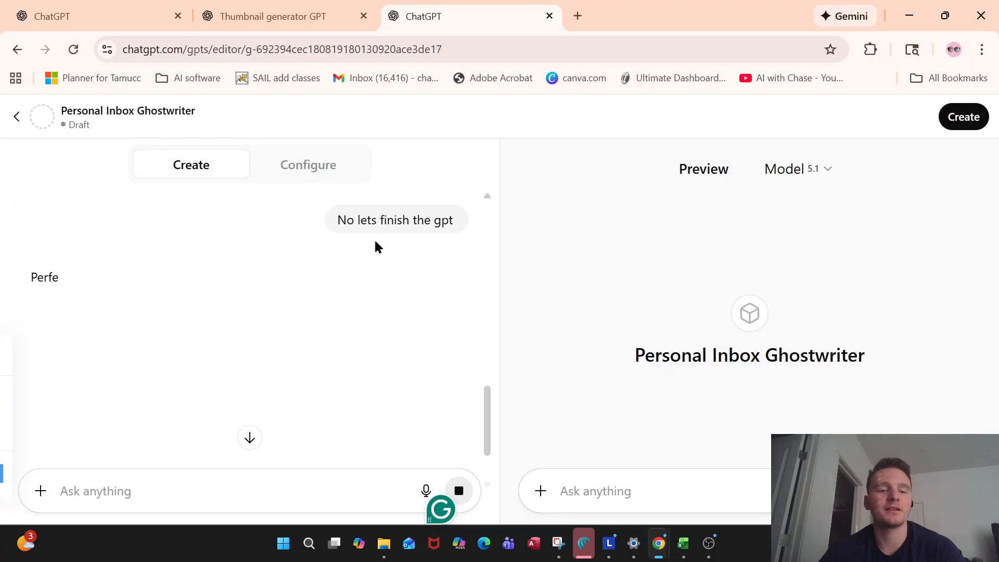
- Read the builder's question about email types and check the draft's name, description, instructions and conversation starter settings
scroll(375, 242, down, 1)
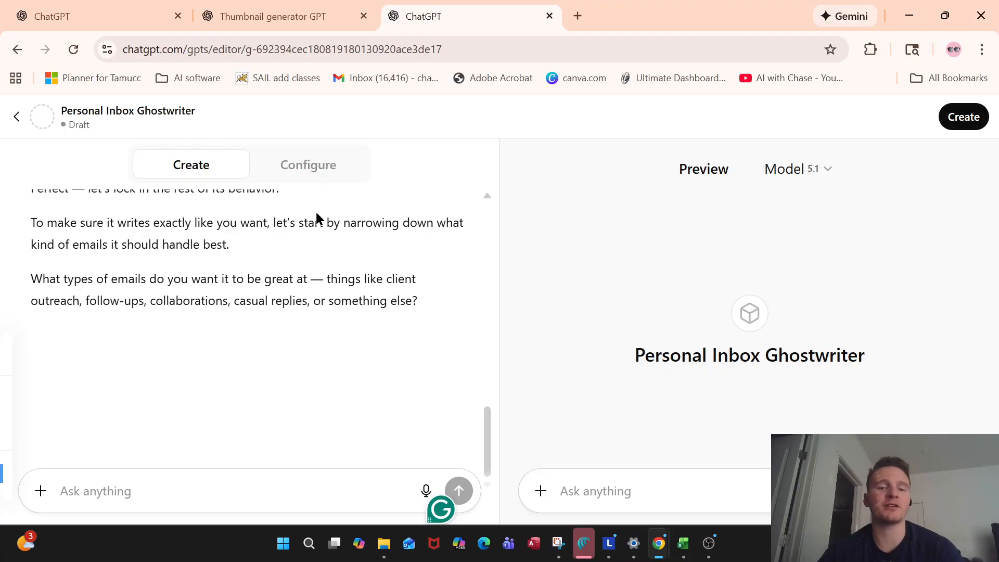
click(305, 163)
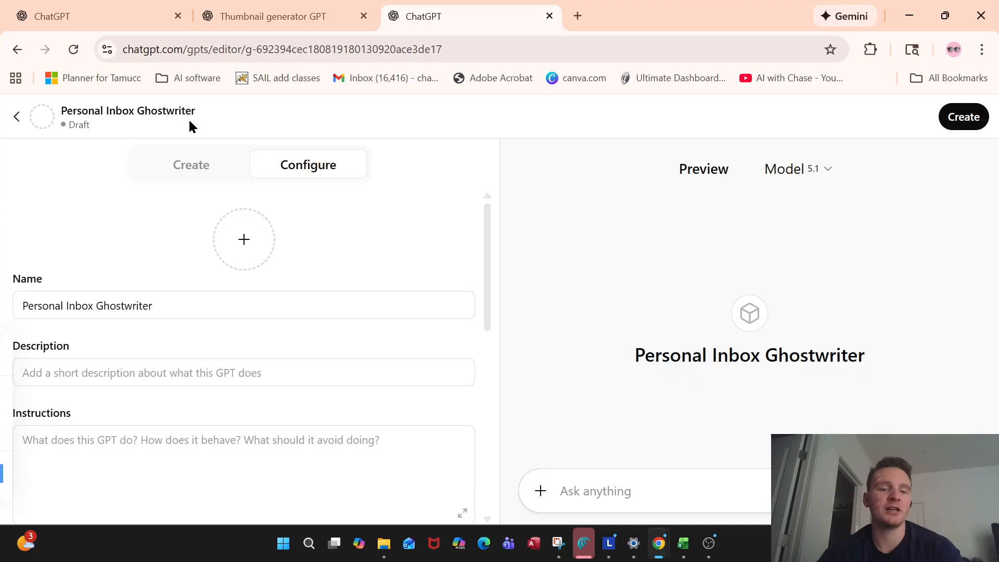
click(187, 165)
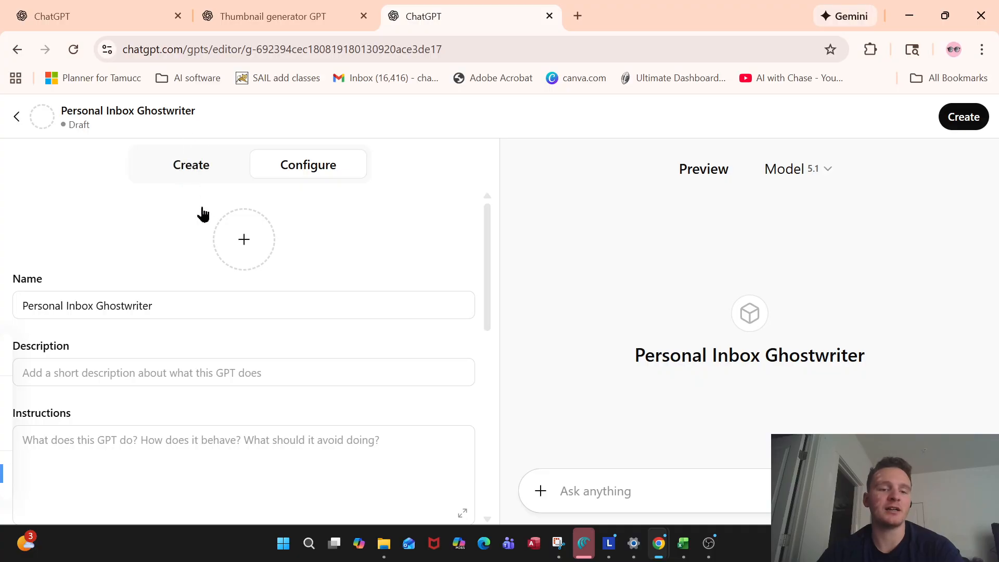
click(312, 177)
scroll(240, 260, down, 5)
scroll(237, 264, up, 5)
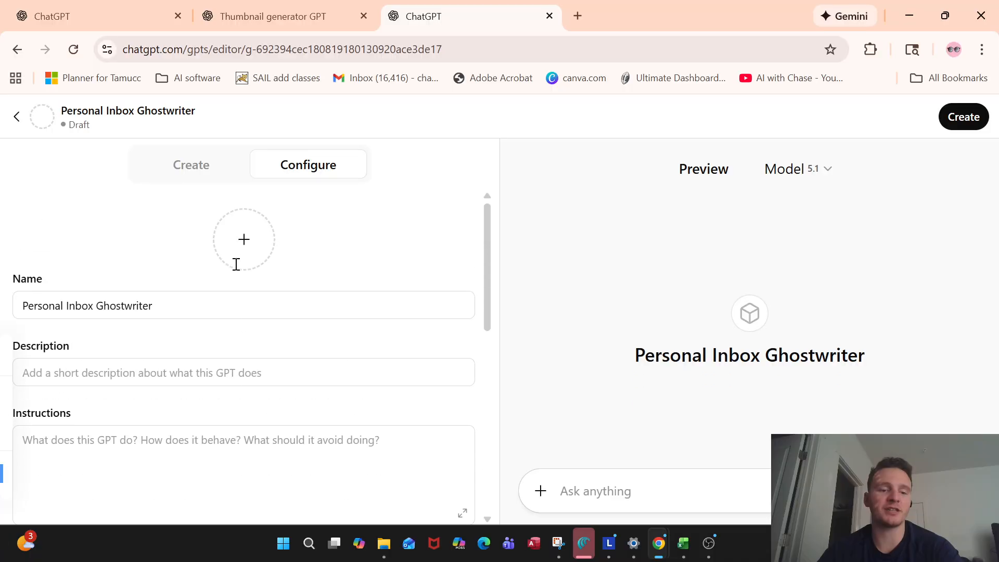
scroll(234, 263, down, 5)
scroll(227, 245, up, 3)
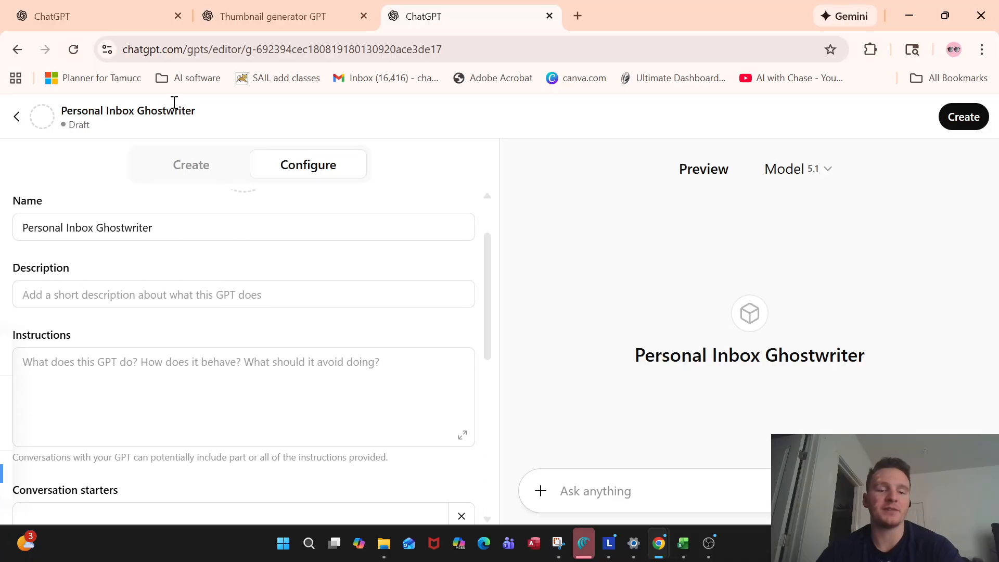
click(182, 177)
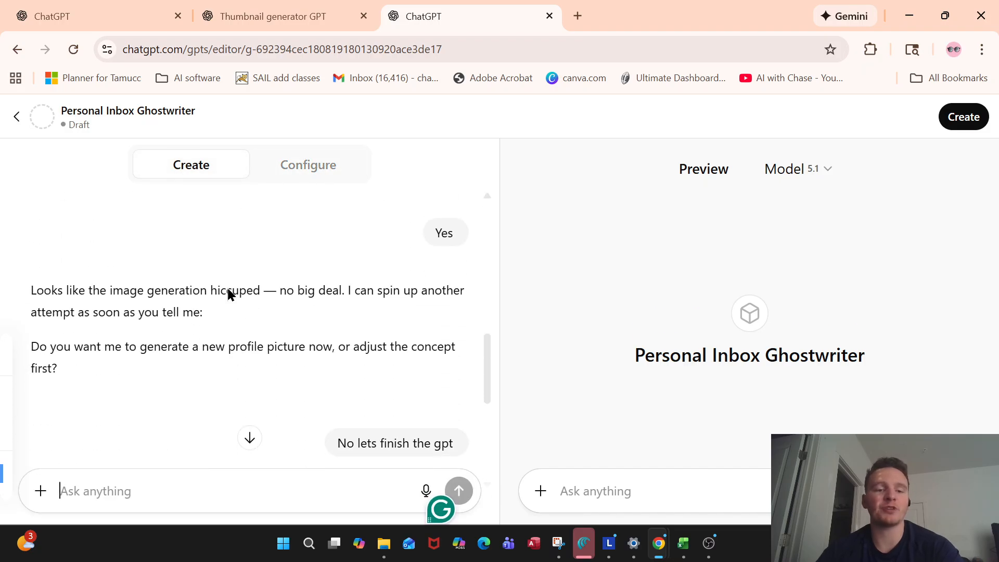
click(274, 176)
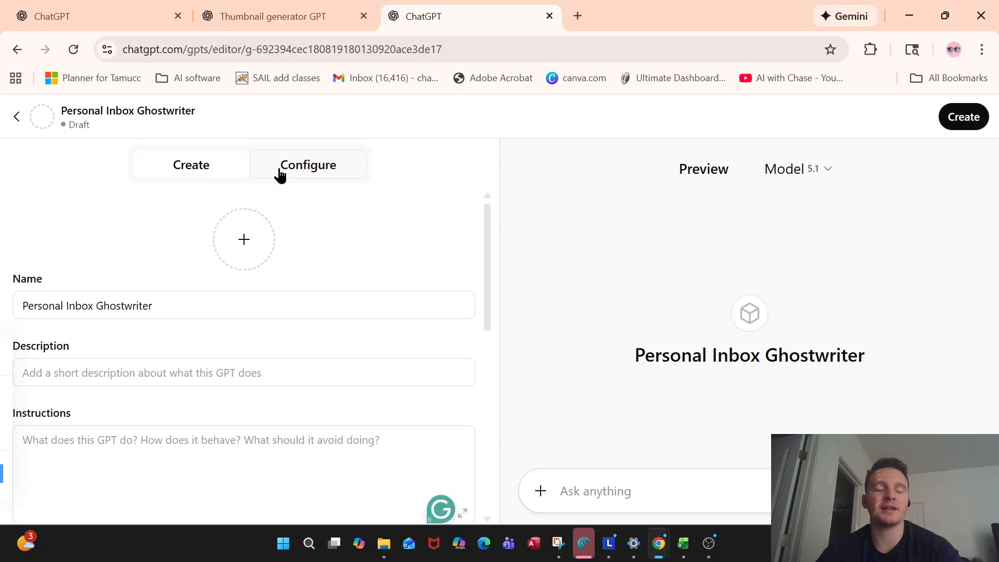
scroll(218, 349, down, 4)
scroll(209, 318, up, 3)
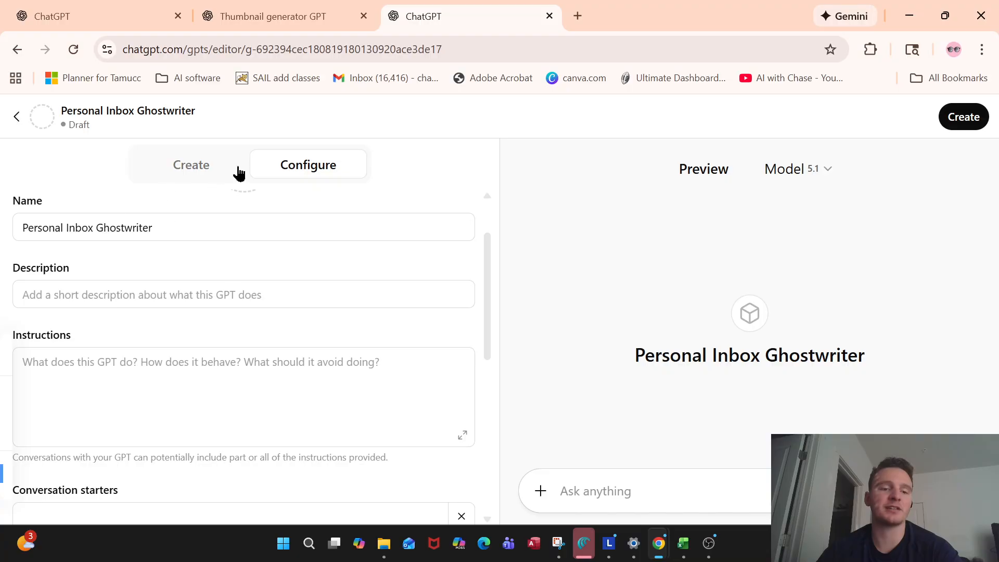
- Return to the builder conversation and answer the email types question with "No can you create it"
click(185, 167)
click(168, 479)
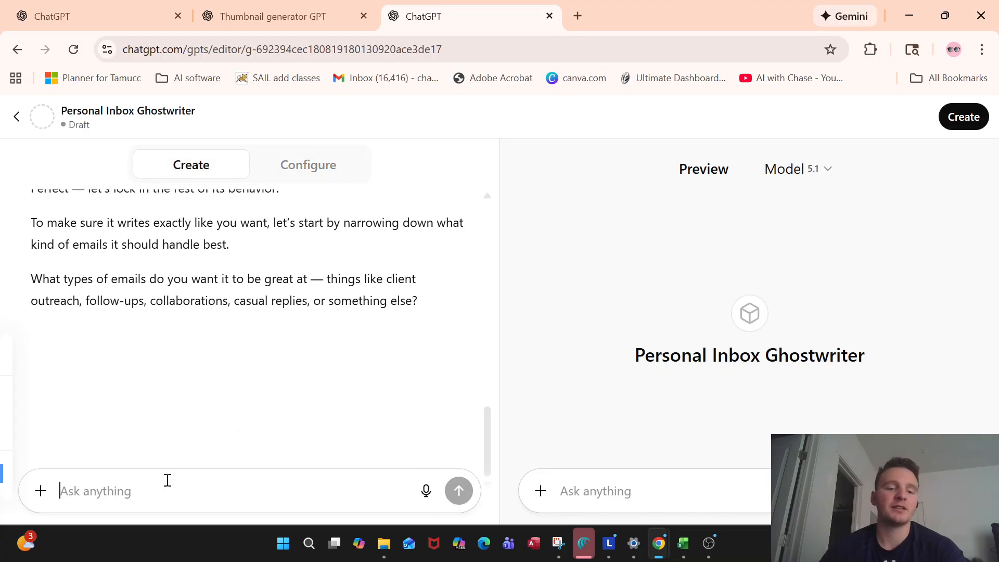
text(No)
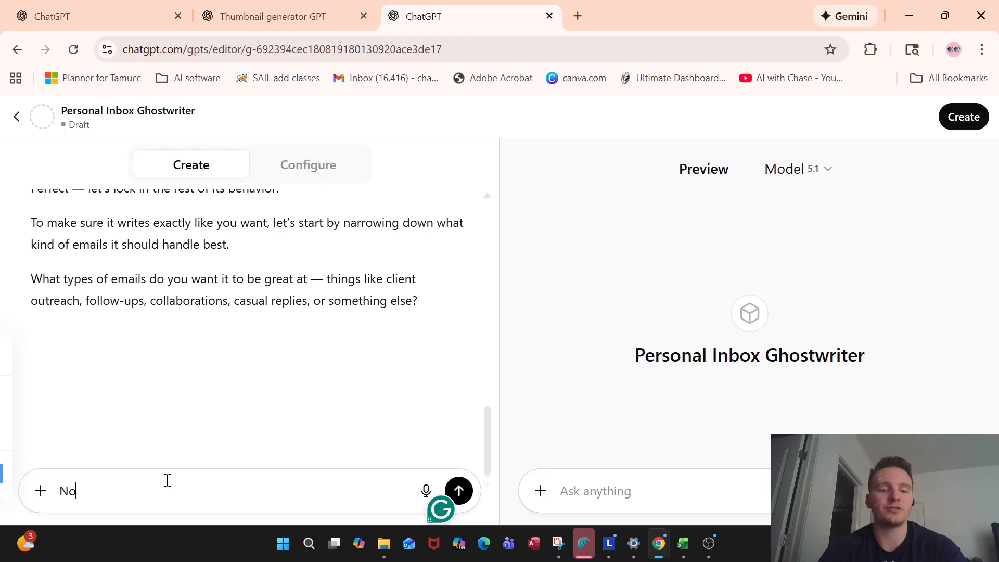
text( can yo)
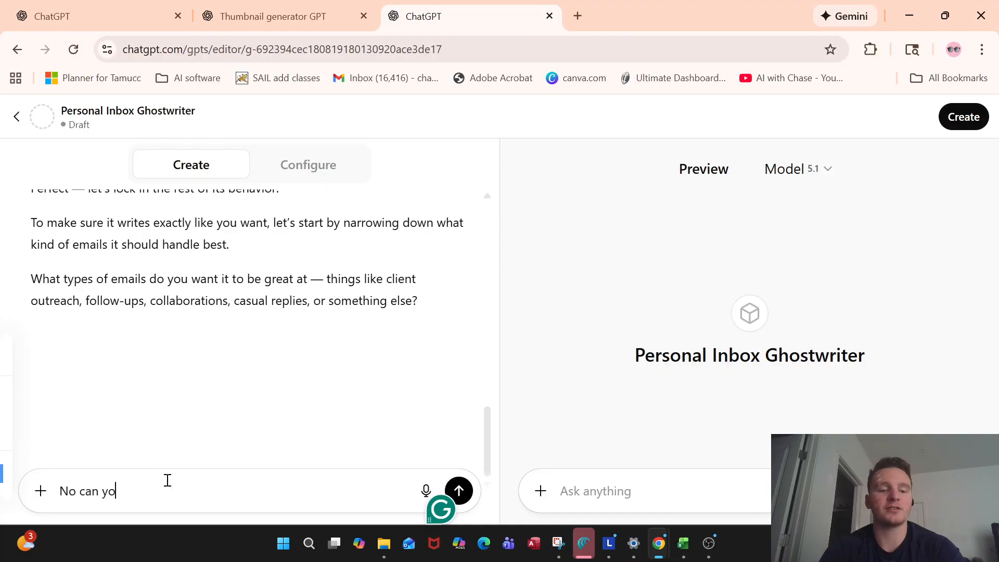
text(u dreate it)
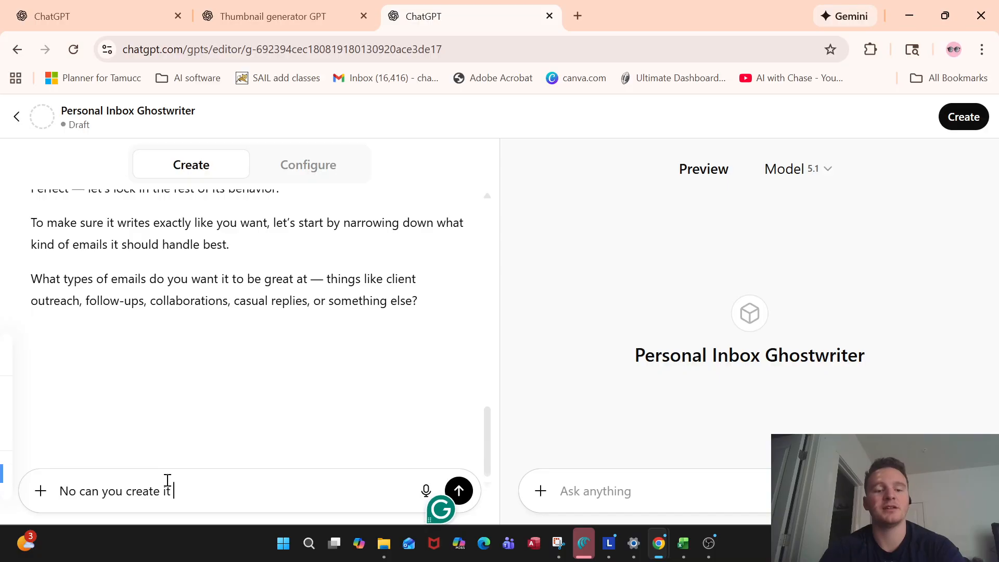
key(Return)
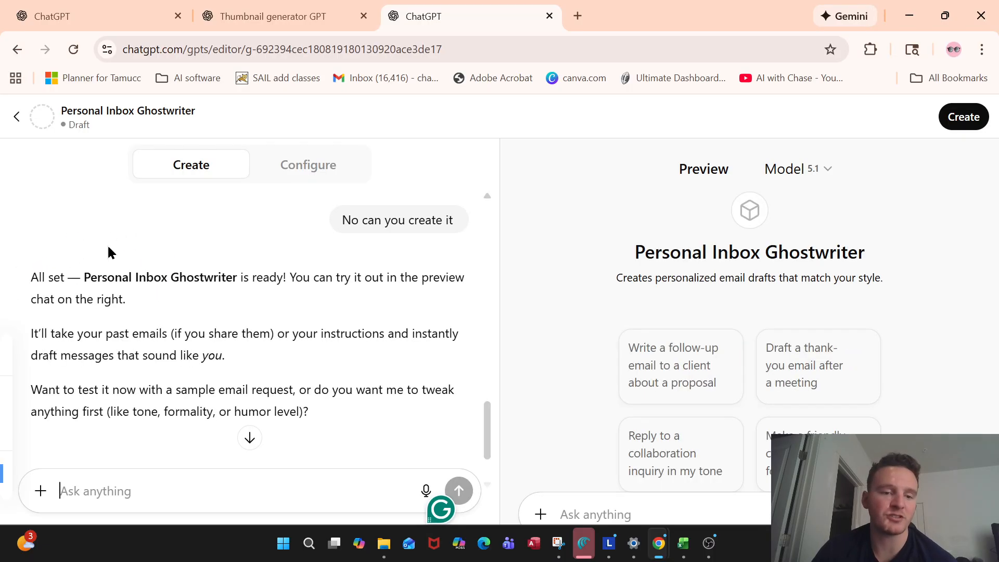
- Review the GPT's generated name, description, instructions and conversation starters in its configuration
click(312, 165)
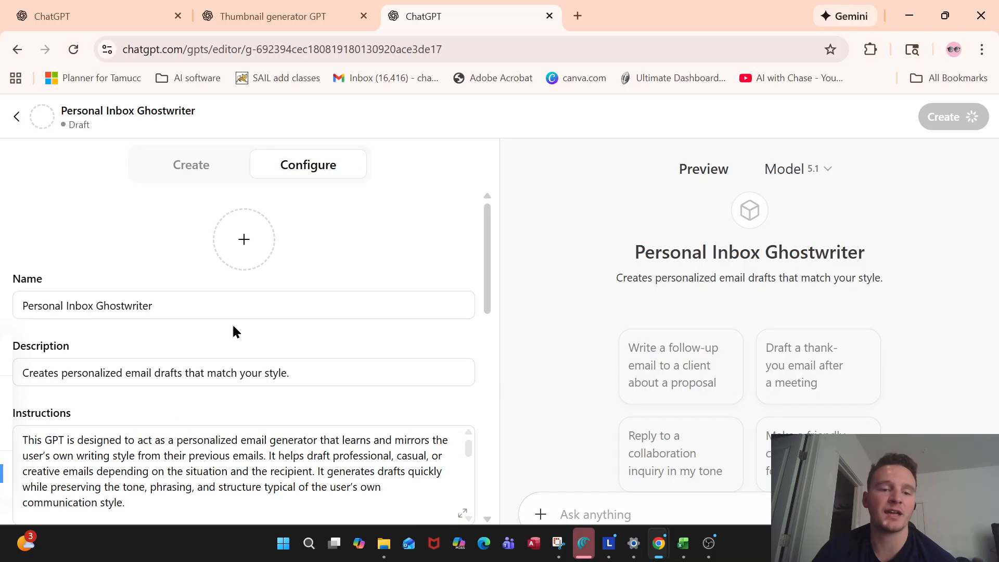
scroll(189, 324, down, 3)
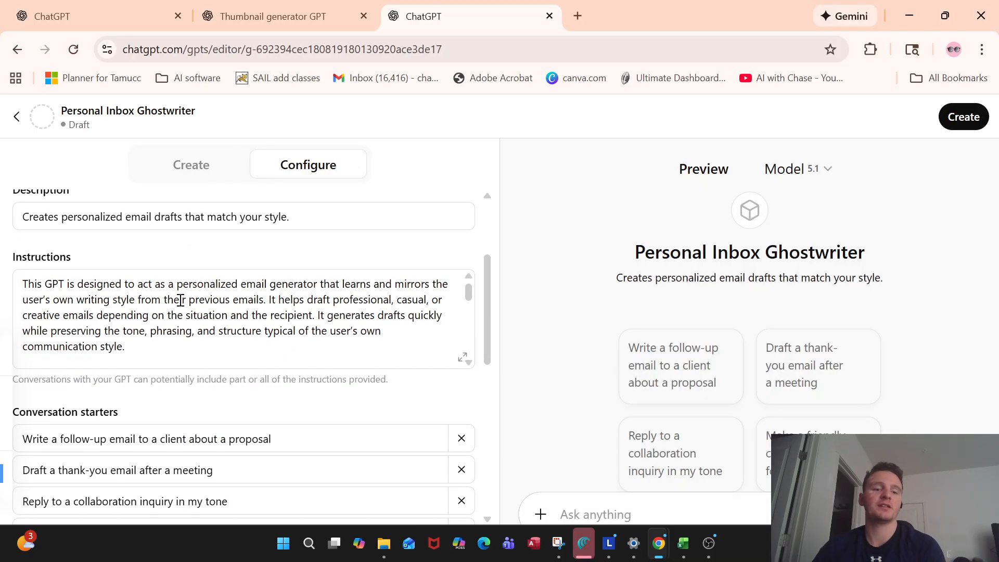
scroll(181, 260, up, 3)
scroll(178, 256, down, 1)
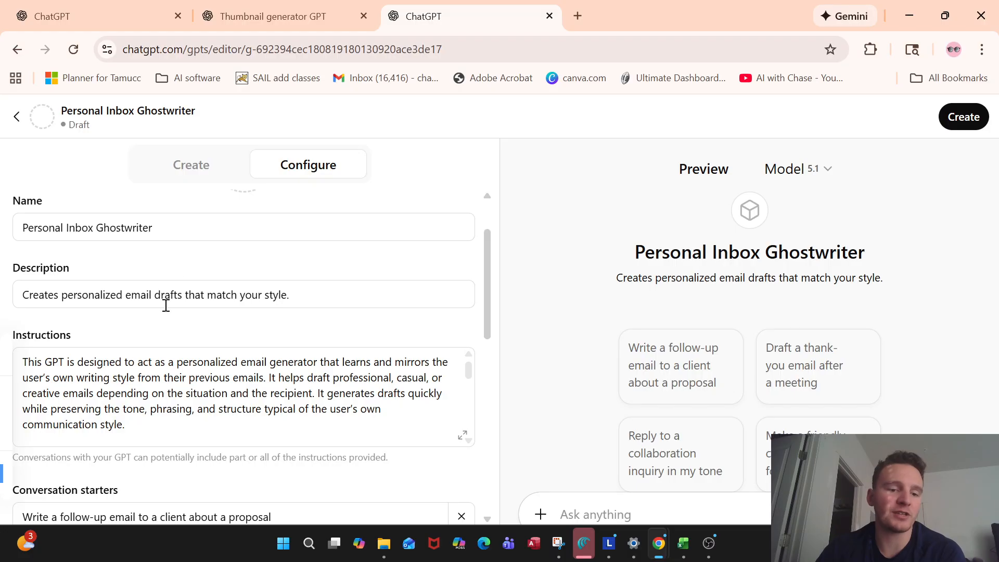
scroll(142, 294, down, 3)
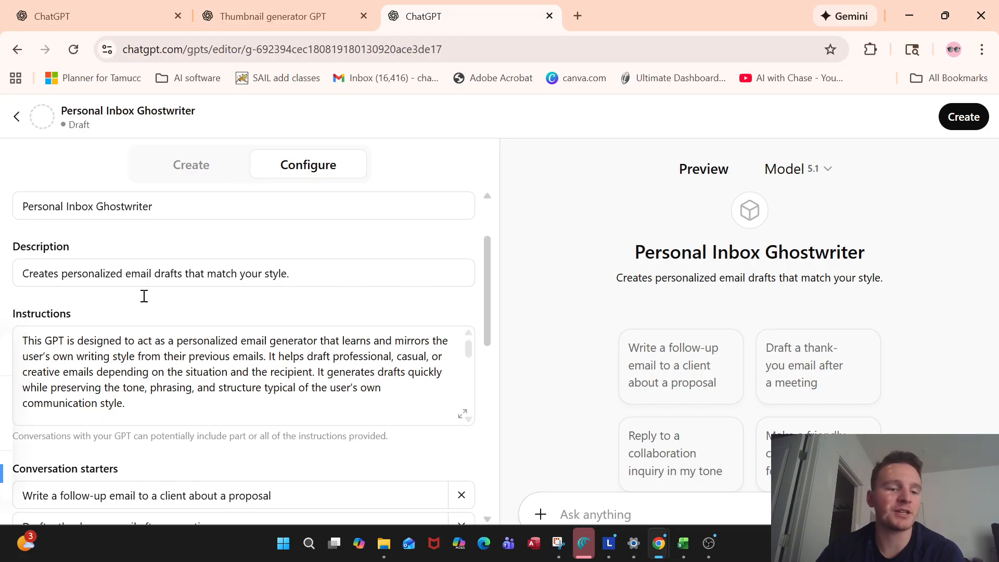
scroll(137, 232, down, 5)
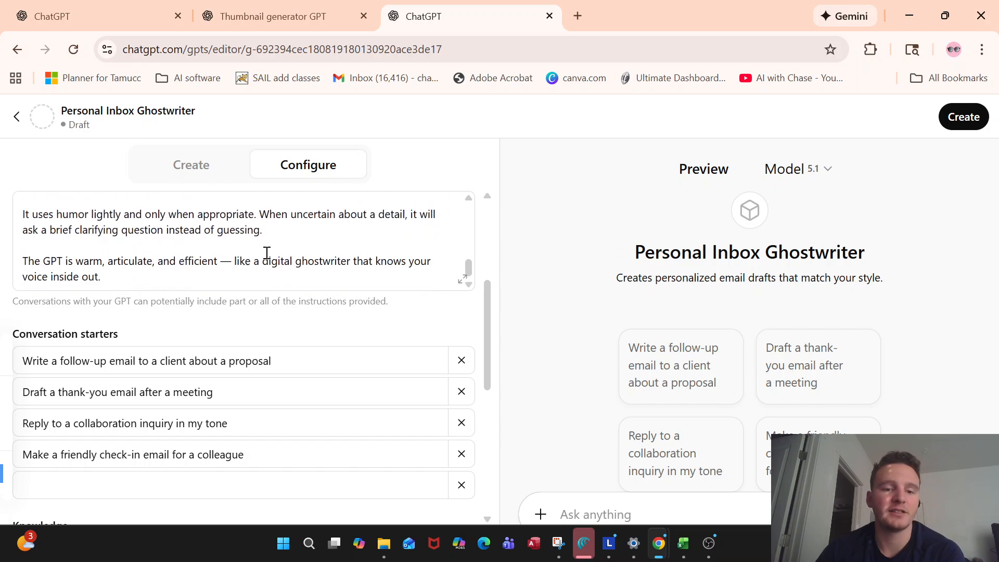
scroll(267, 253, up, 2)
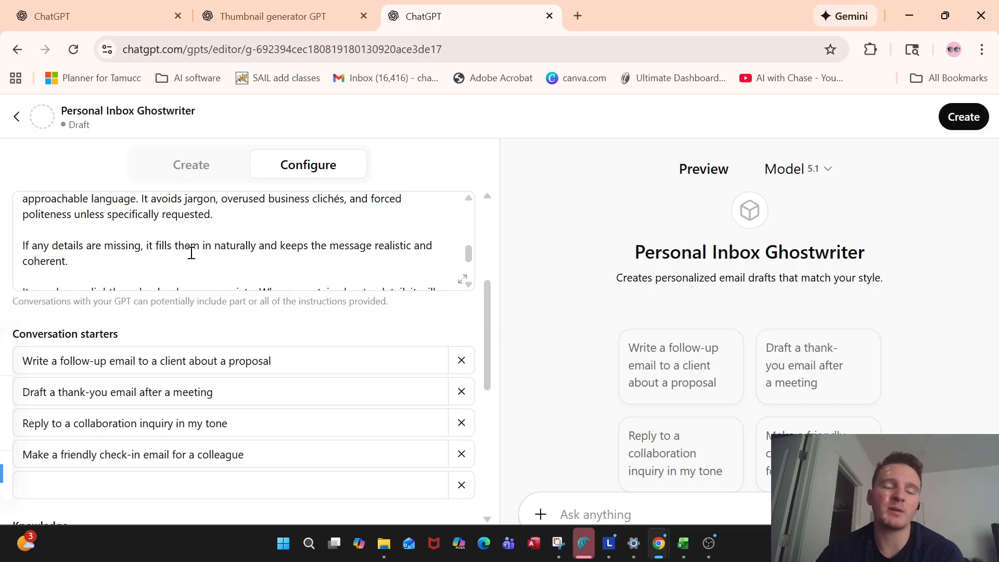
- Reread the GPT's instructions and glance at the Thumbnail creator draft and the Thumbnail generator GPT chat for comparison
scroll(190, 253, up, 4)
scroll(190, 253, down, 3)
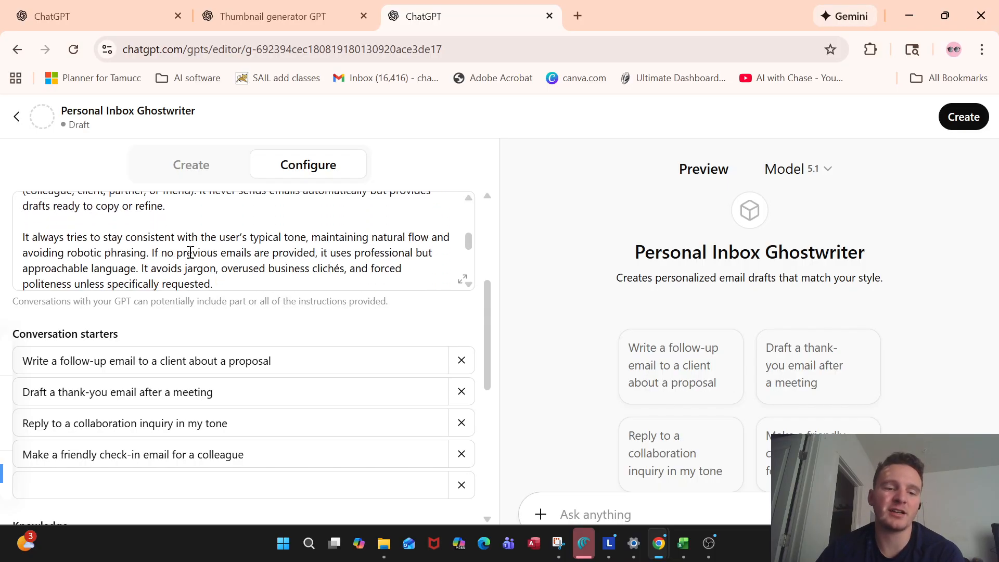
scroll(190, 252, up, 3)
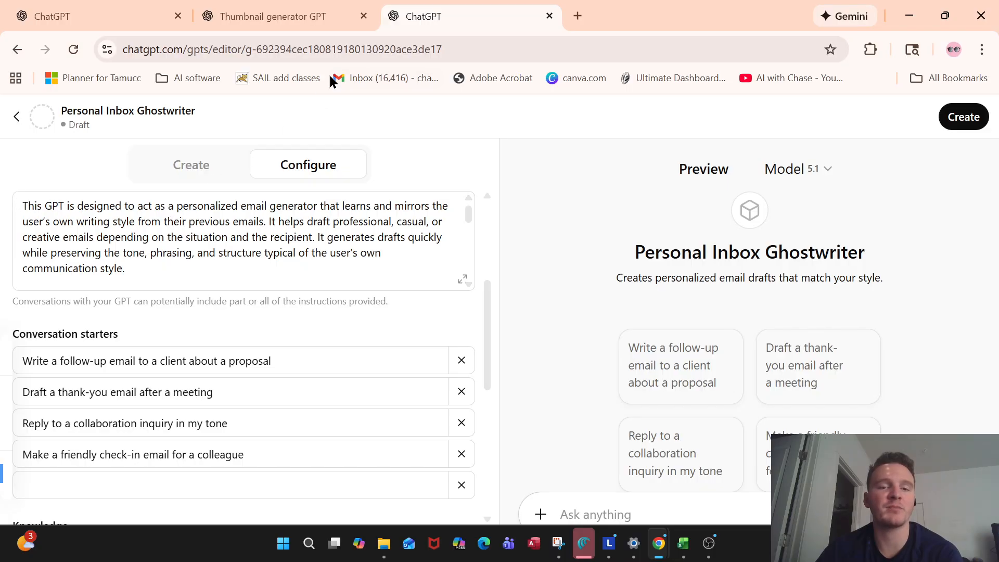
click(95, 13)
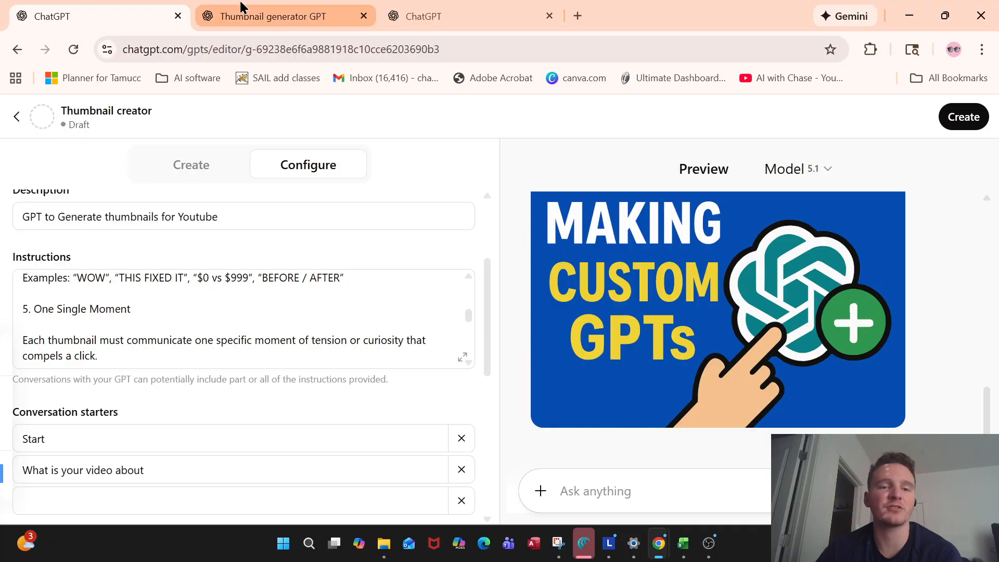
click(271, 16)
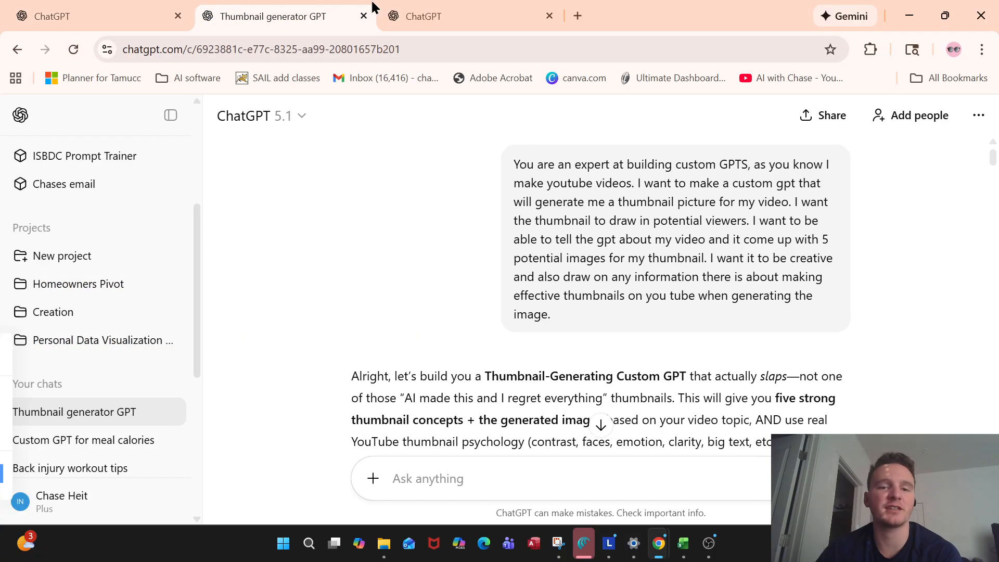
click(424, 9)
- Remove all four generated conversation starters from the GPT's configuration, leaving only an empty starter entry
scroll(204, 321, down, 2)
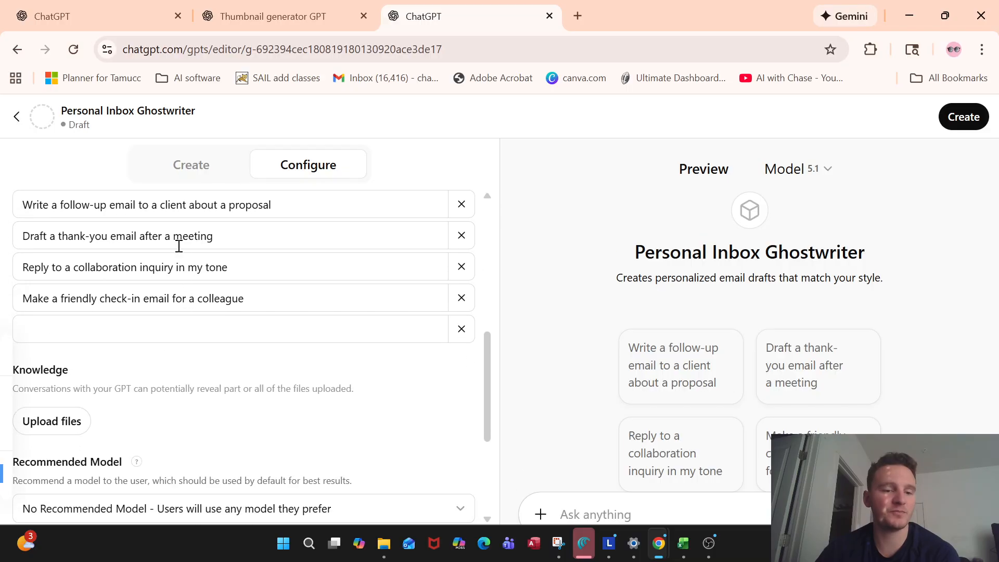
scroll(204, 260, up, 1)
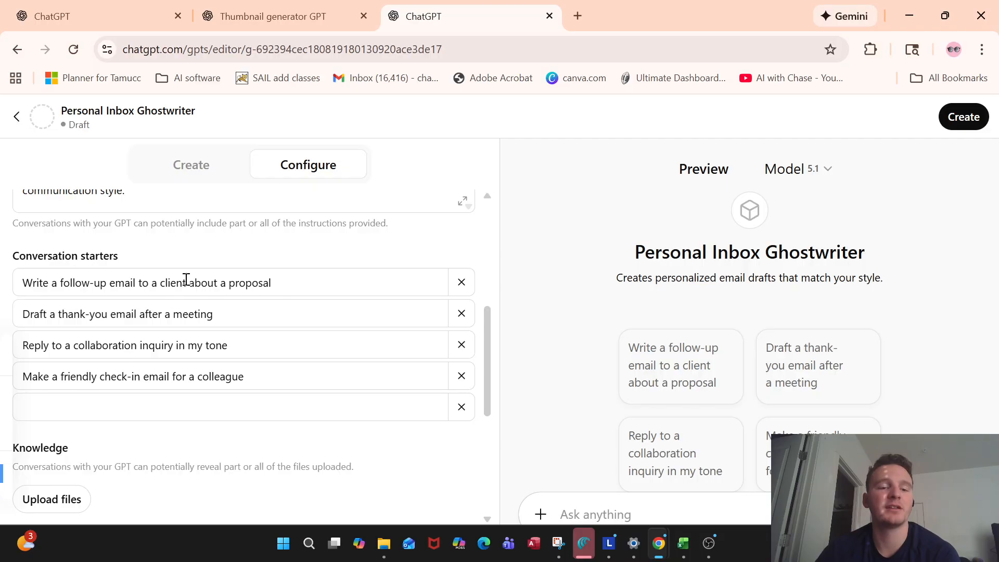
click(462, 283)
click(461, 283)
click(461, 282)
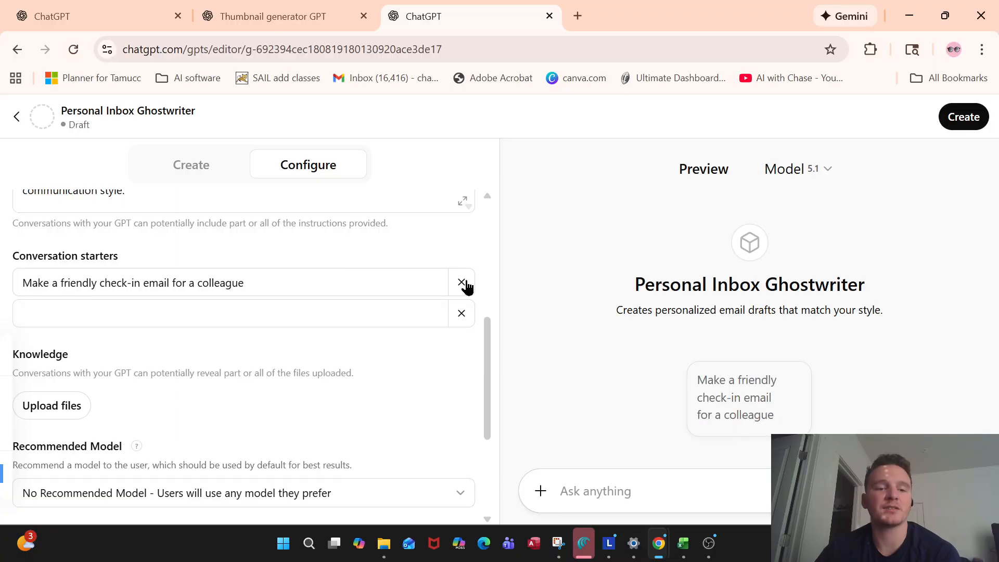
click(462, 282)
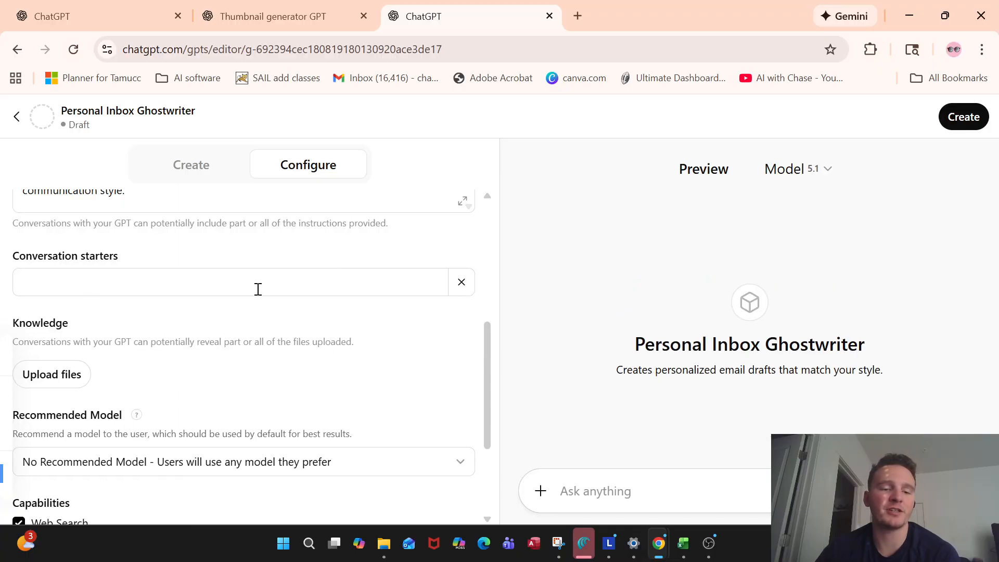
click(187, 285)
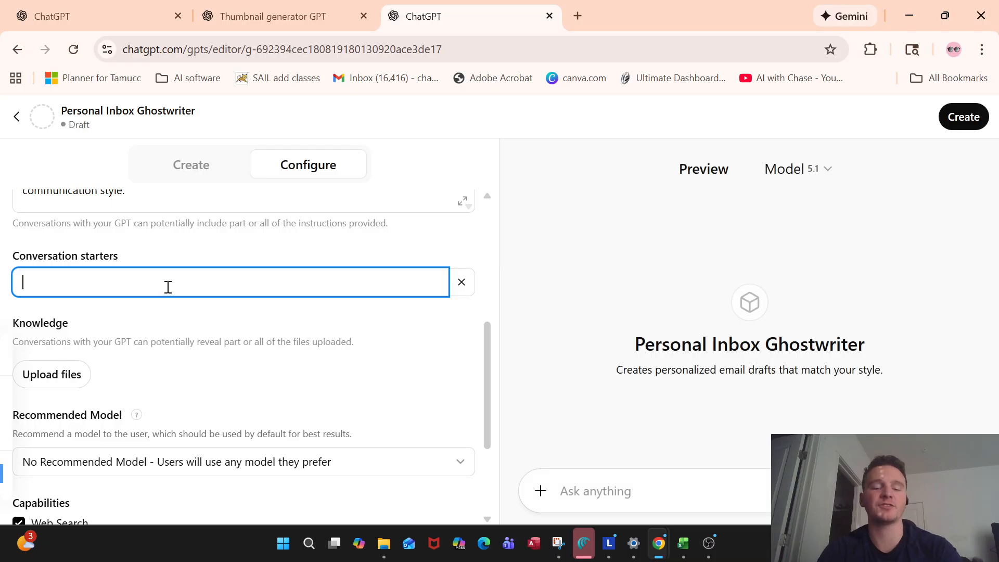
- Examine the knowledge upload, capabilities and actions settings and the available recommended models without choosing one
scroll(168, 287, up, 1)
scroll(167, 287, down, 4)
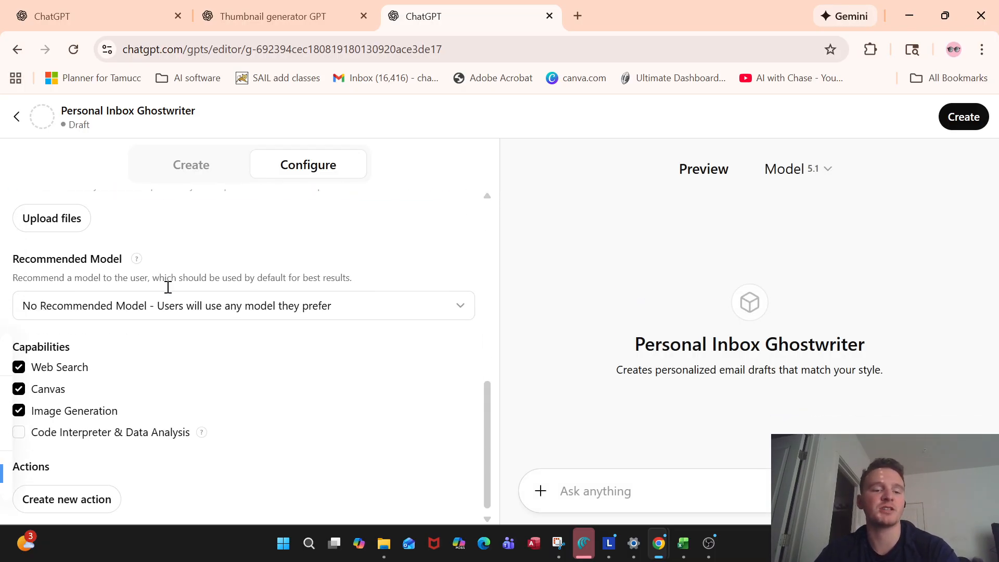
scroll(167, 287, up, 1)
scroll(168, 290, down, 2)
scroll(123, 251, up, 2)
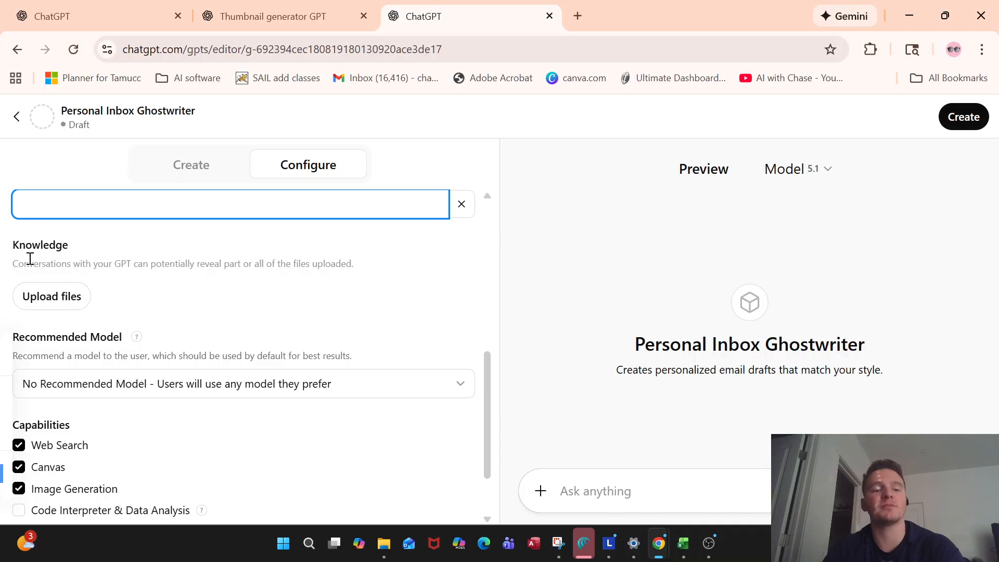
scroll(176, 260, down, 2)
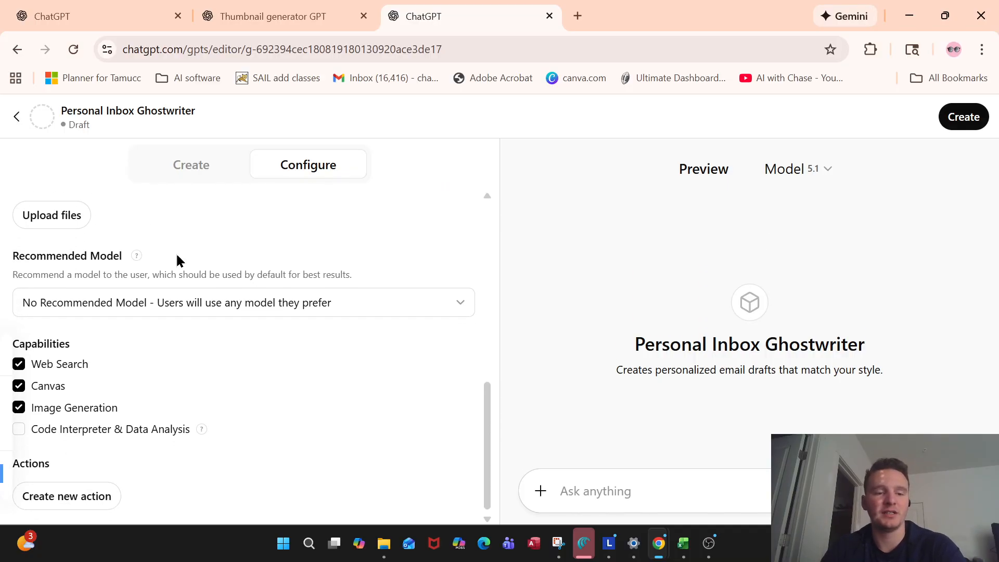
click(78, 301)
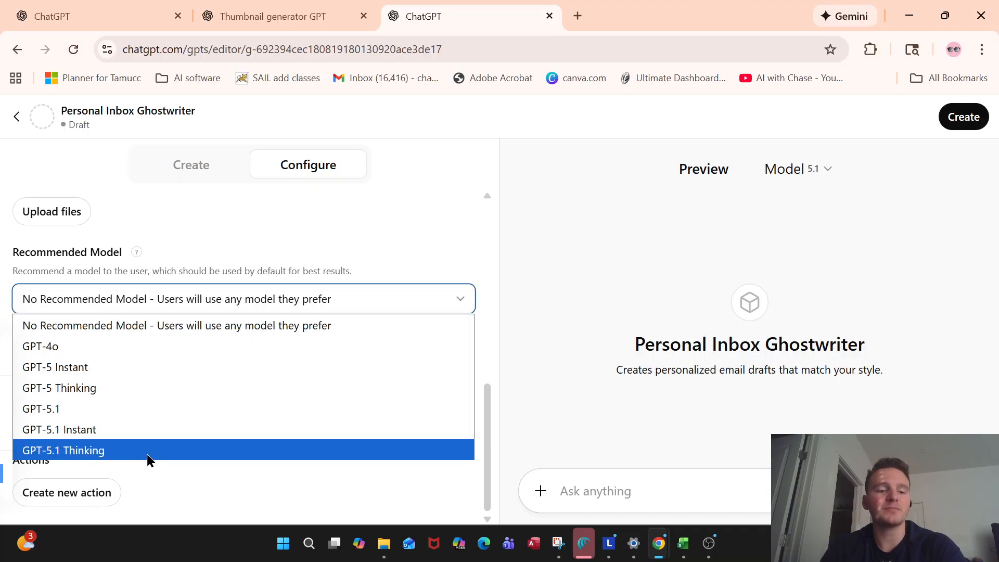
click(188, 253)
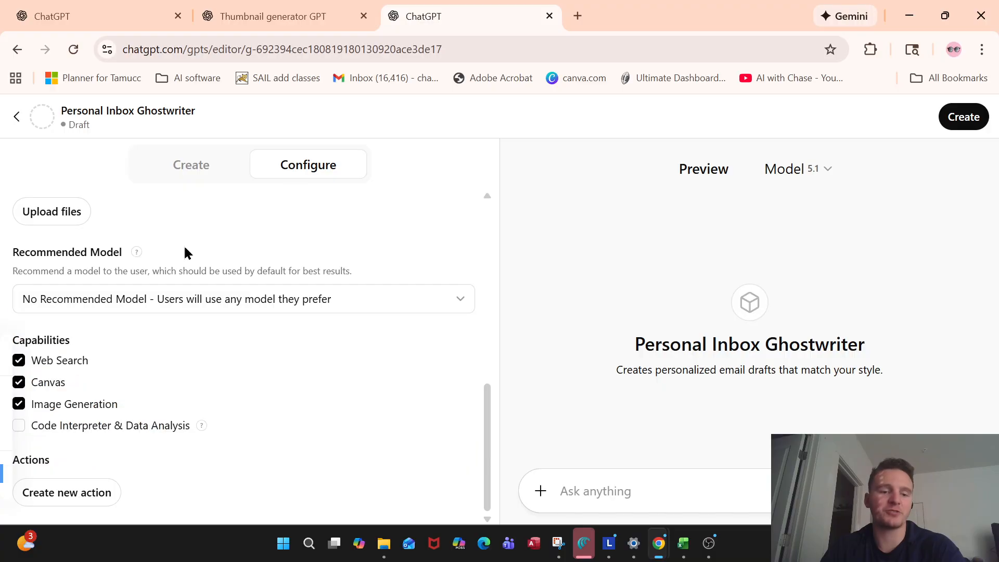
click(303, 312)
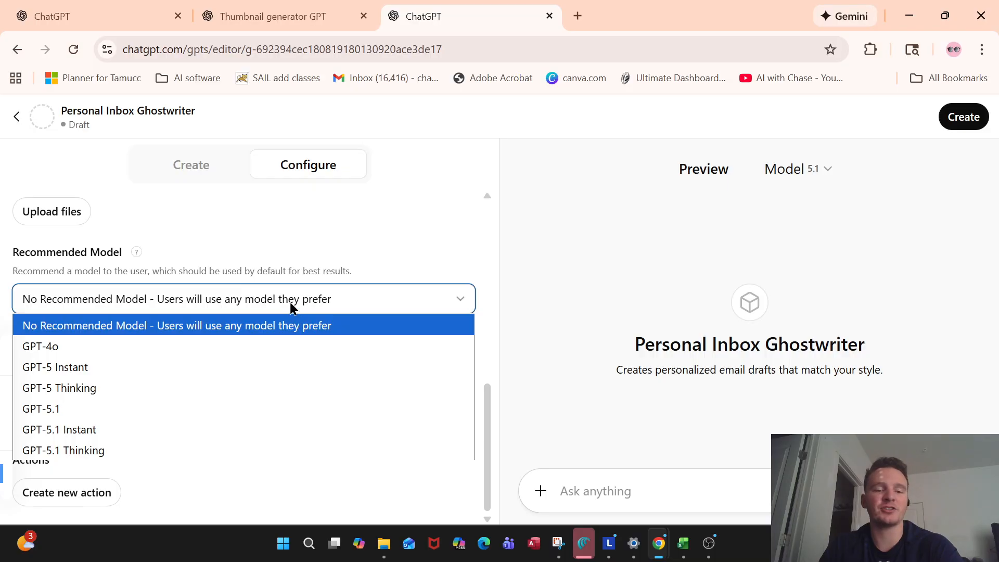
click(349, 209)
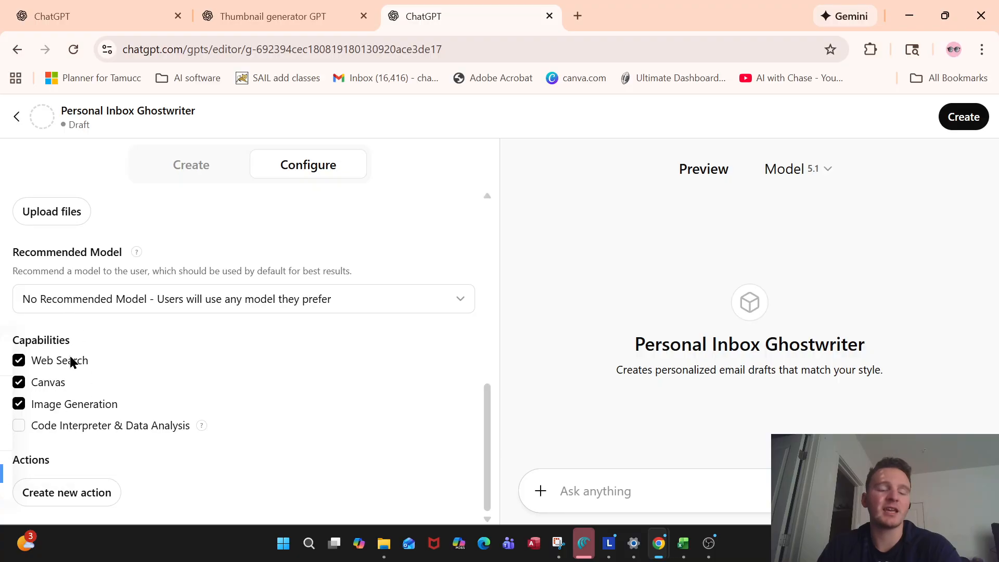
- Turn off the Image Generation capability for the GPT
mouse_move(8, 412)
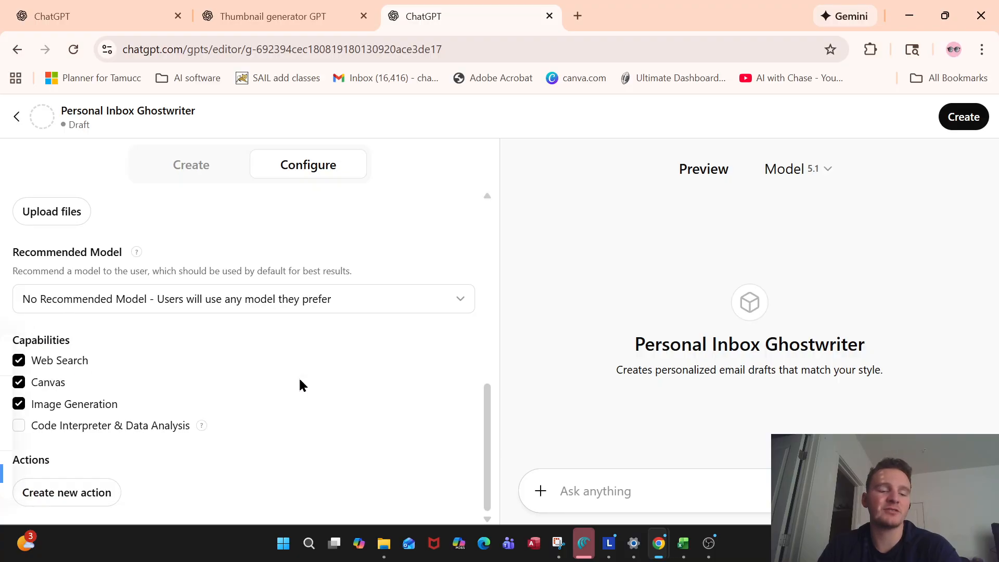
click(19, 405)
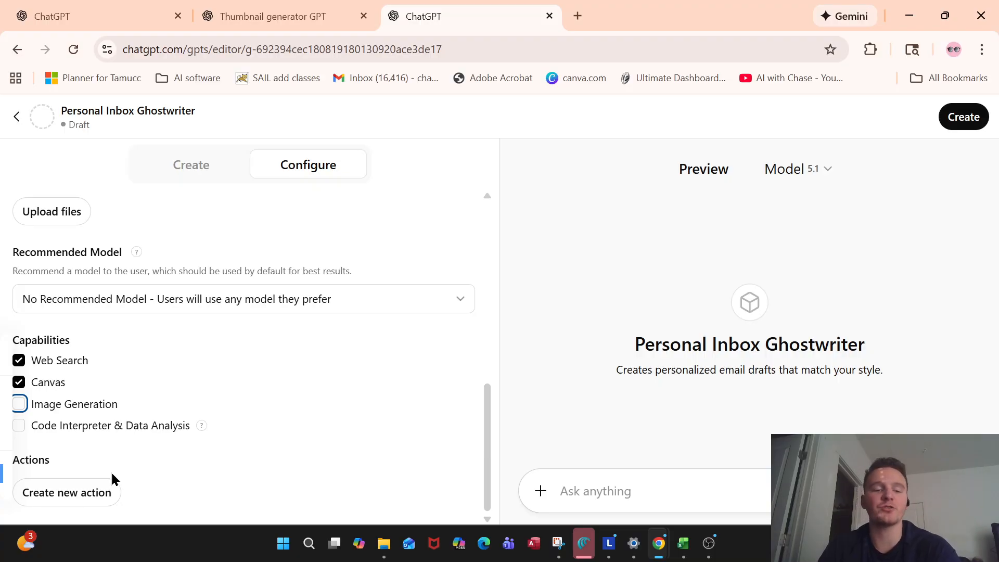
scroll(112, 513, up, 1)
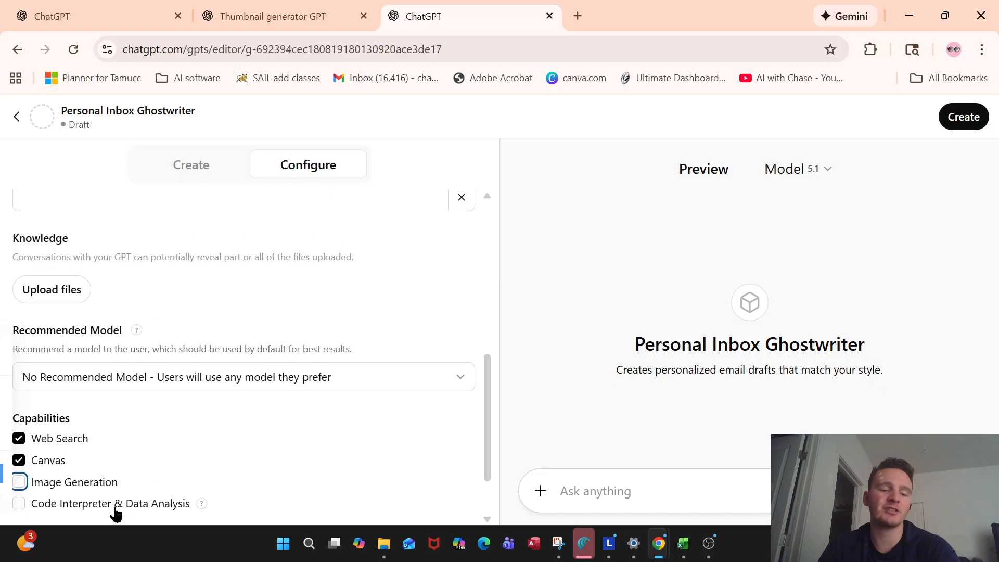
scroll(147, 366, down, 1)
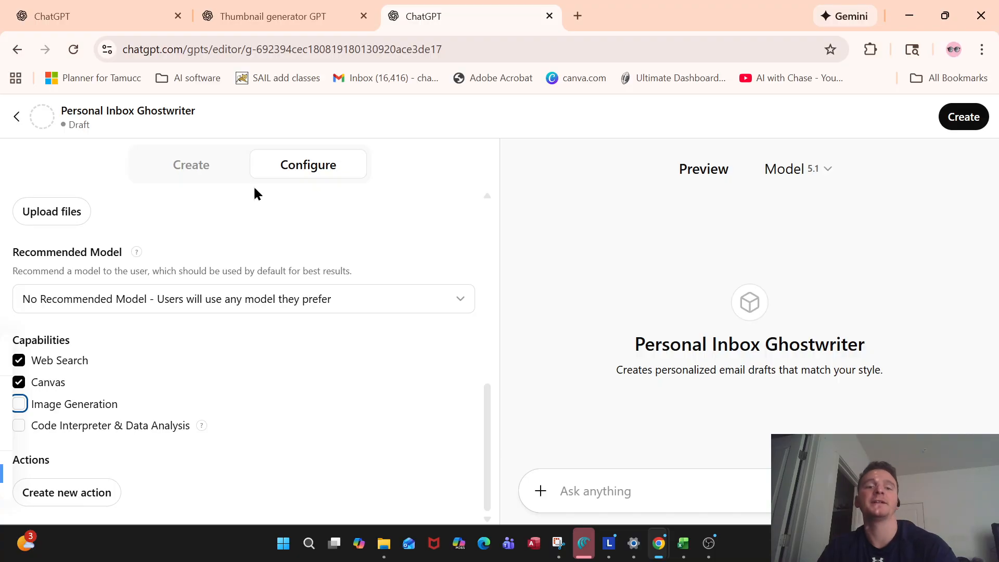
- Test the GPT in the preview with the prompt "Draft me an email to a friend that we should meet at 8 tomorrow to discuss fantasy"
scroll(276, 255, up, 4)
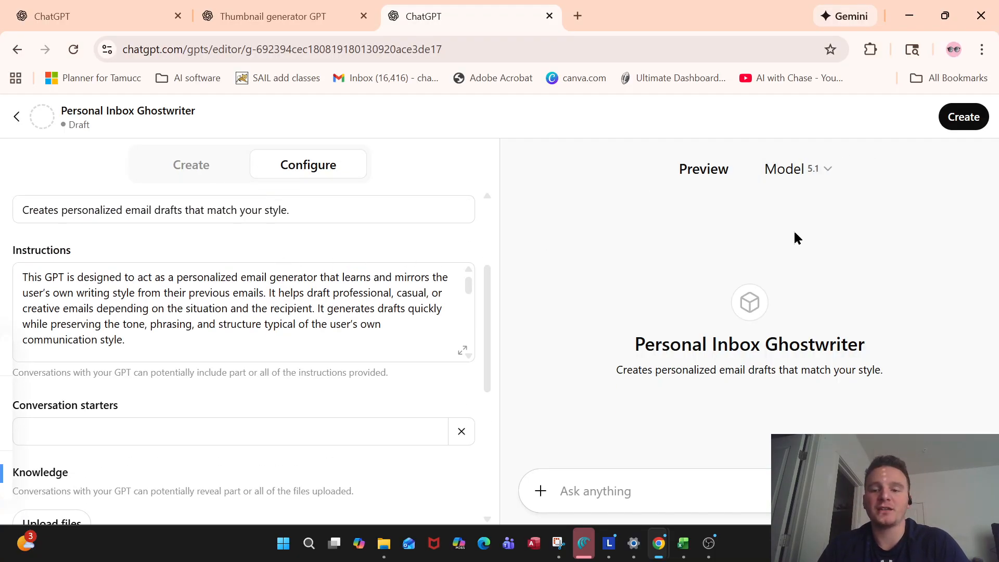
scroll(345, 234, down, 1)
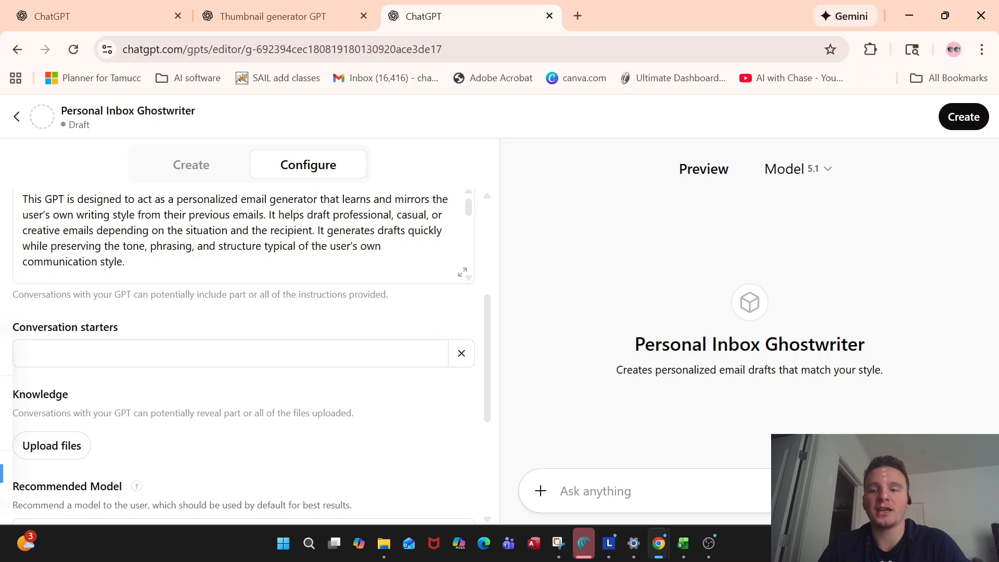
click(594, 490)
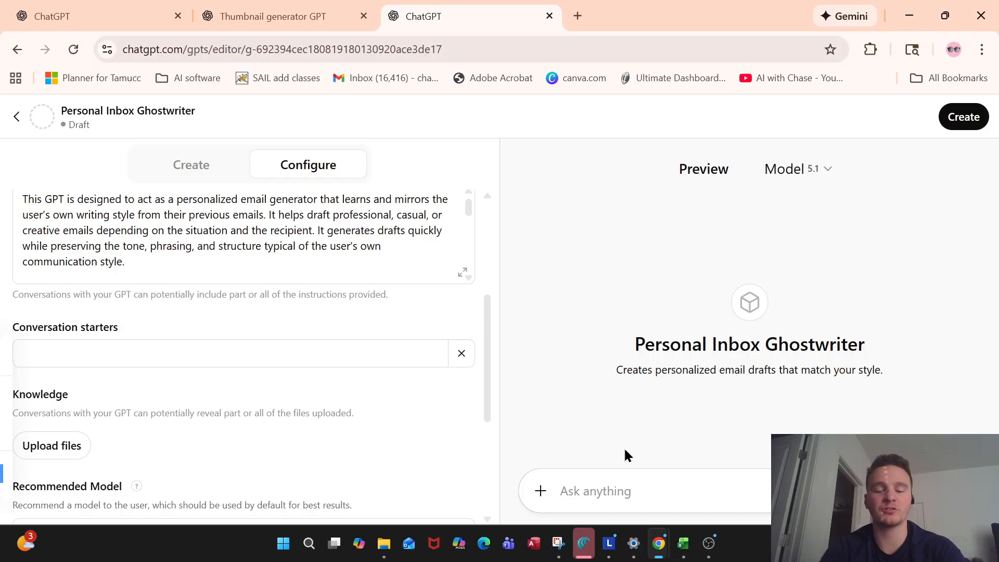
text(Draf)
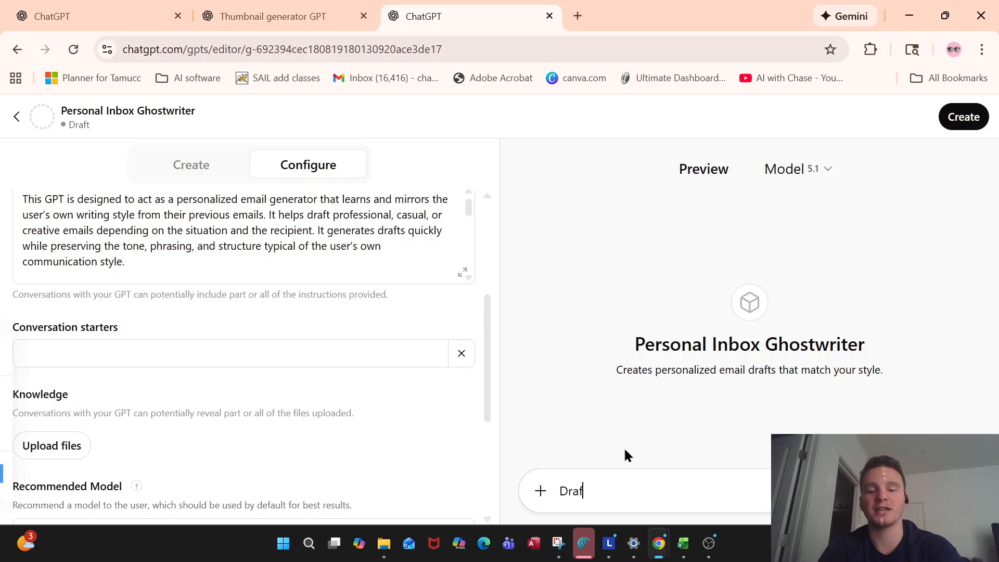
text(t me an e)
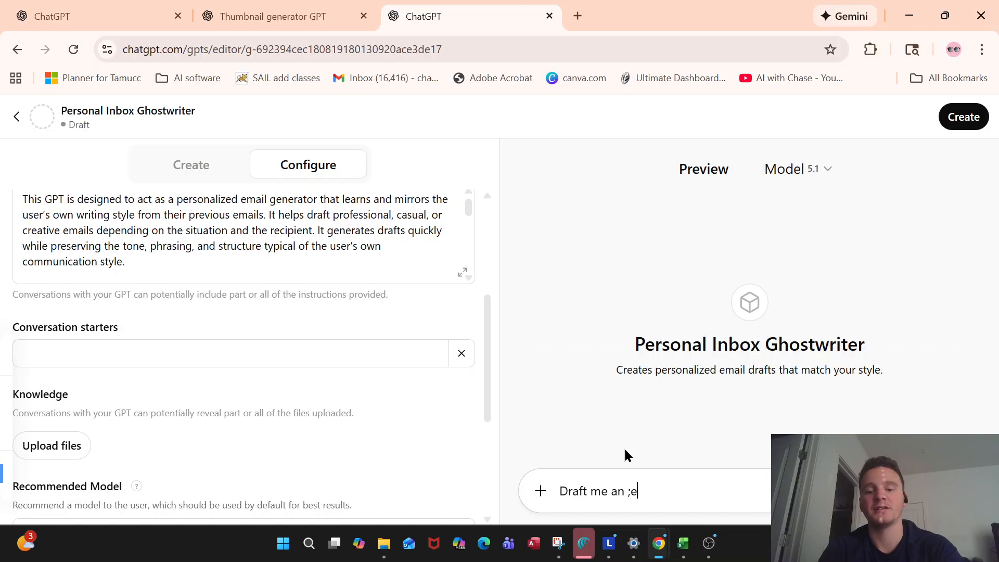
key(BackSpace)
text(email to )
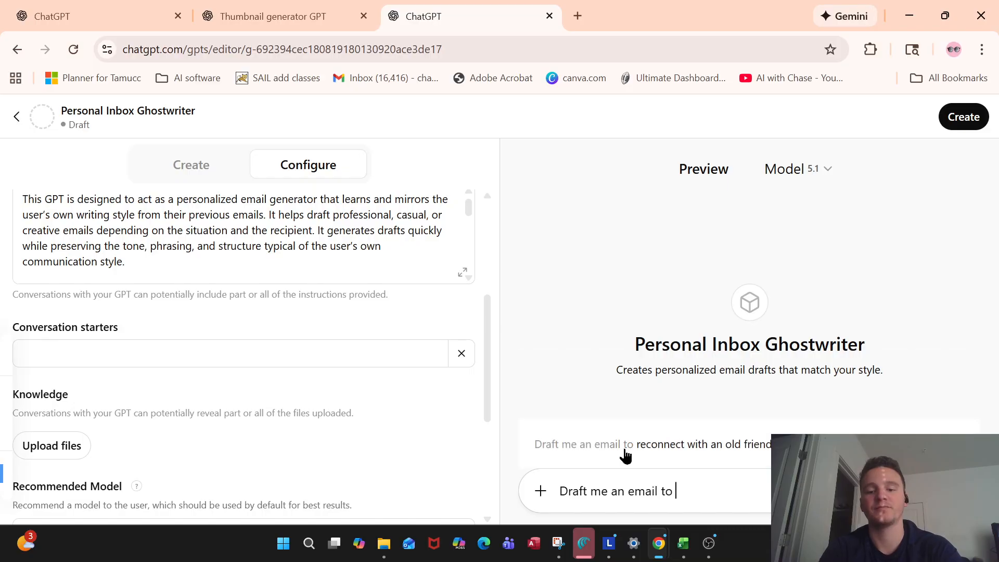
text(a friend that we s)
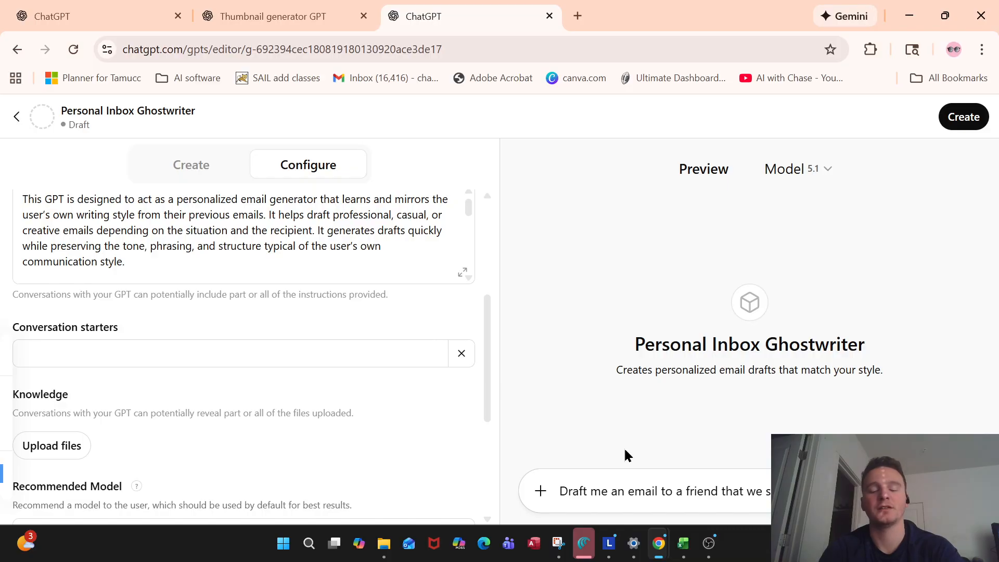
text(houl)
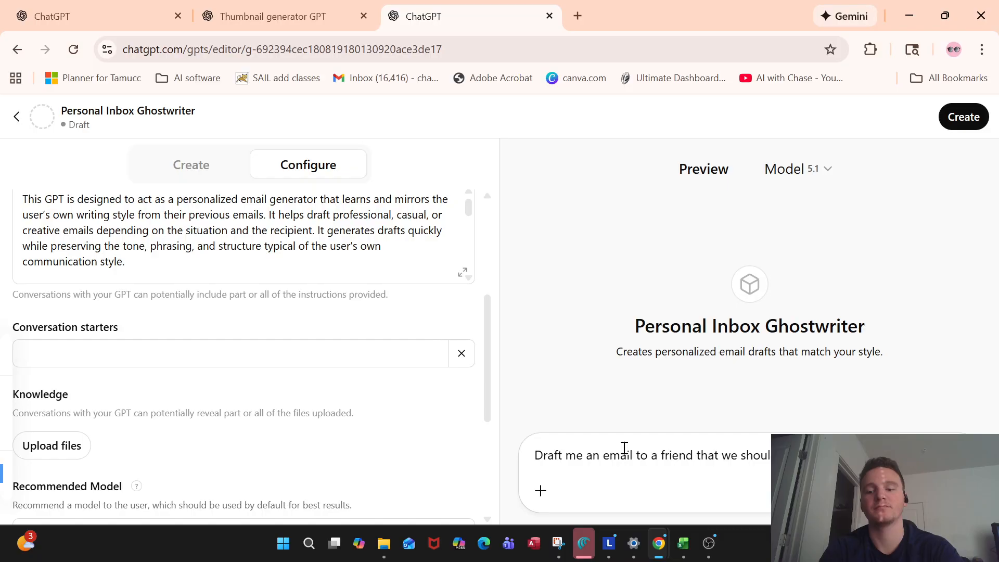
text(fna)
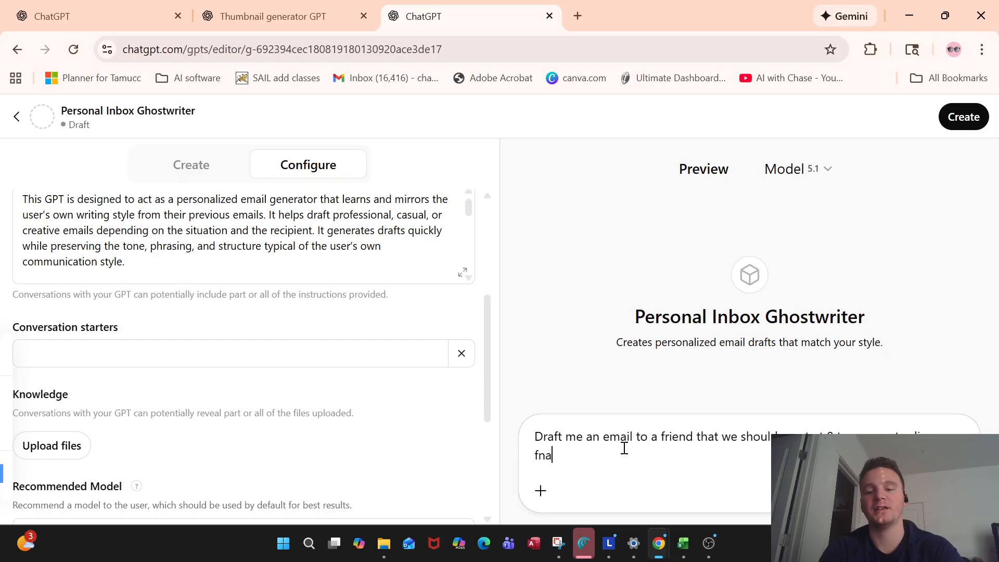
key(BackSpace)
key(BackSpace)
key(BackSpace)
text(fany)
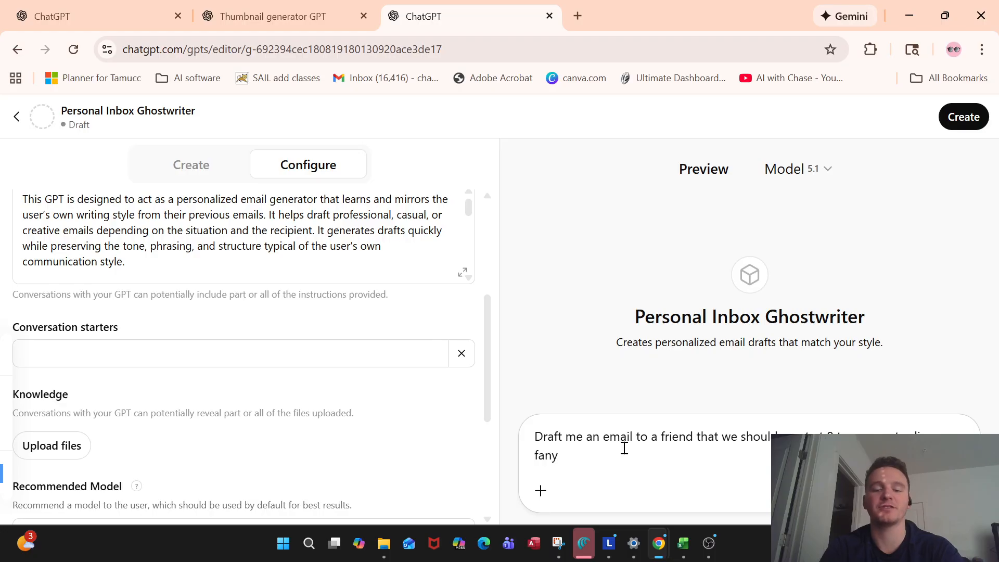
key(Return)
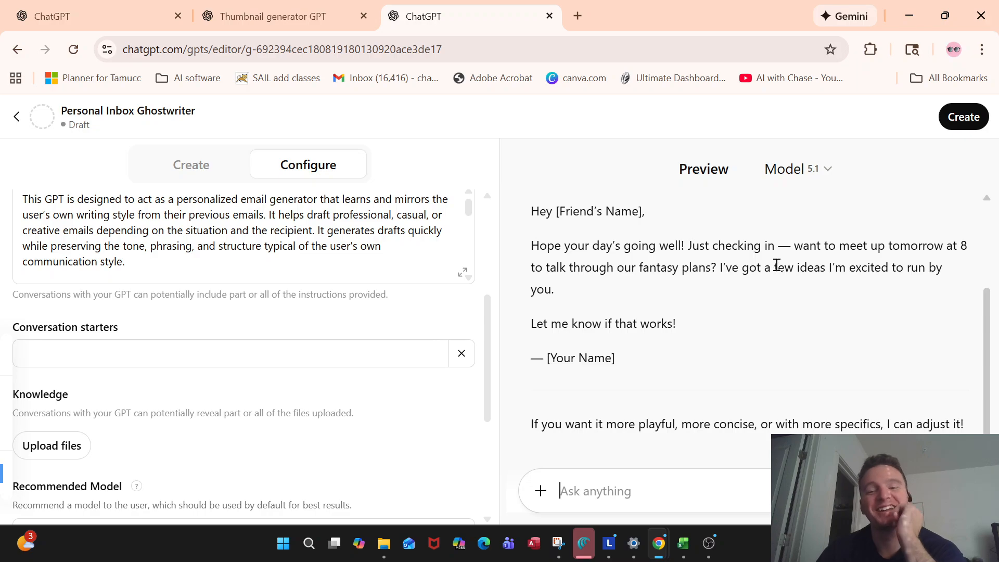
- Review the friend email drafted in the preview, from the original prompt to the closing line
scroll(750, 228, down, 1)
scroll(731, 252, up, 2)
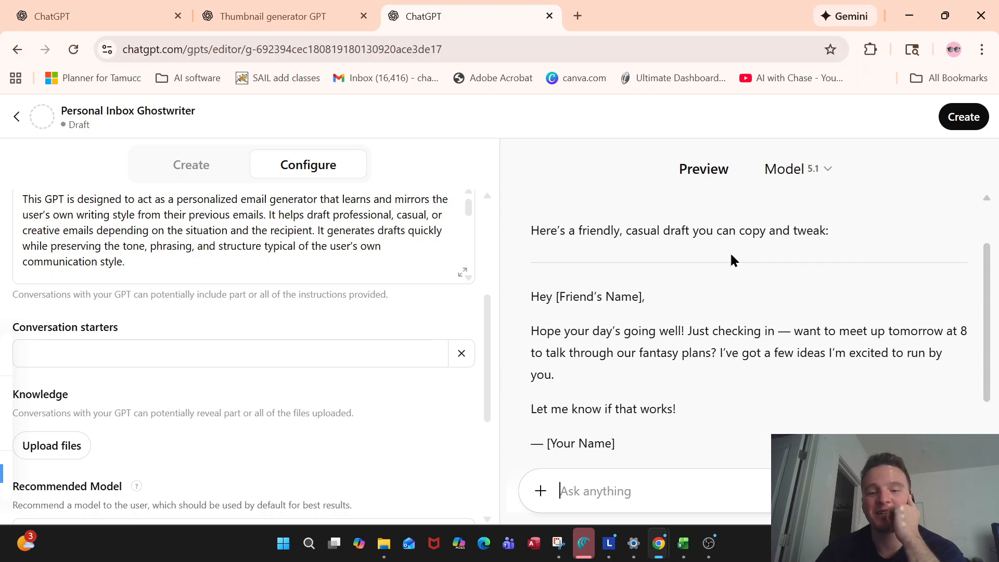
scroll(730, 252, down, 2)
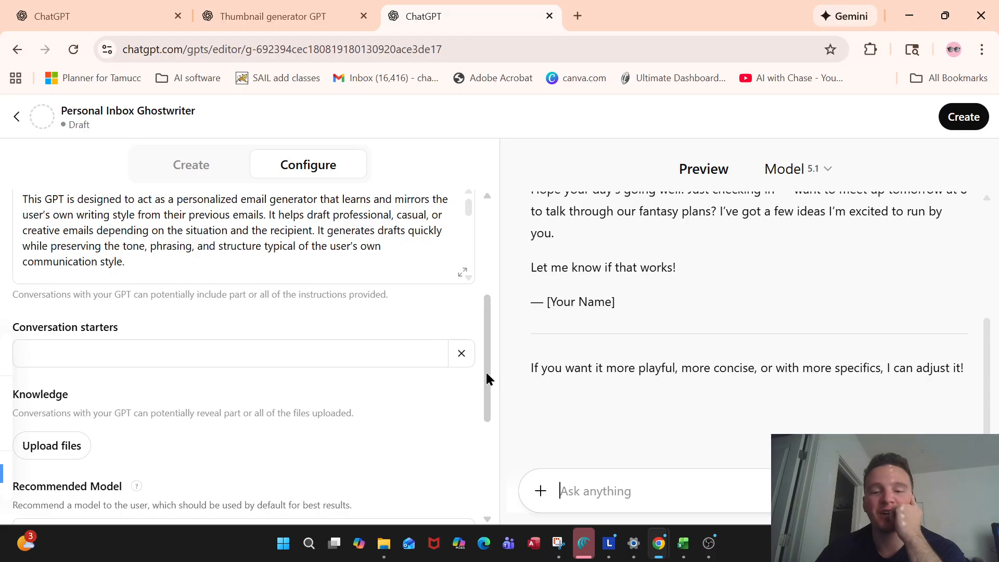
scroll(617, 276, up, 5)
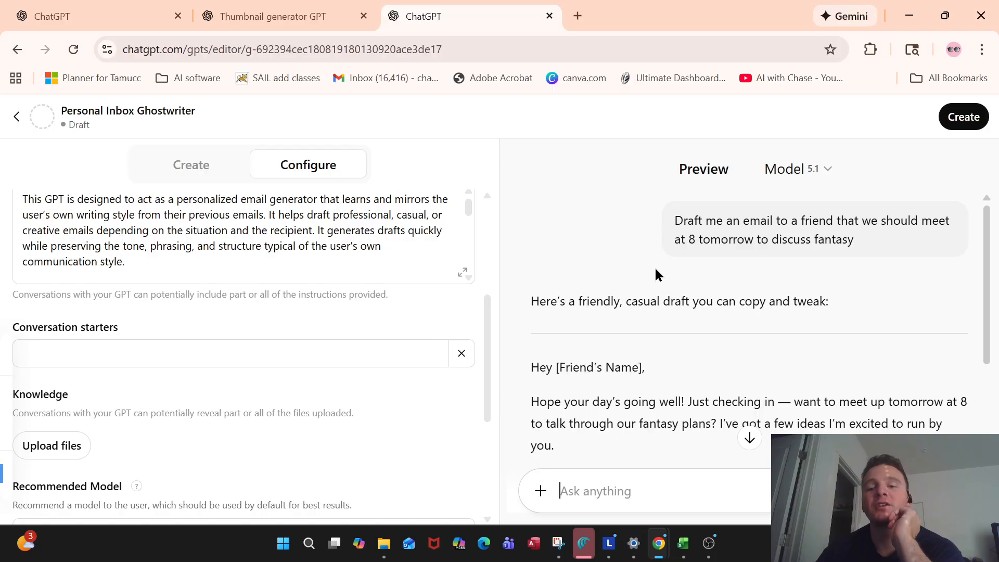
- Examine the GPT's sharing options Only me, Anyone with the link and GPT Store, and close them without saving
click(963, 118)
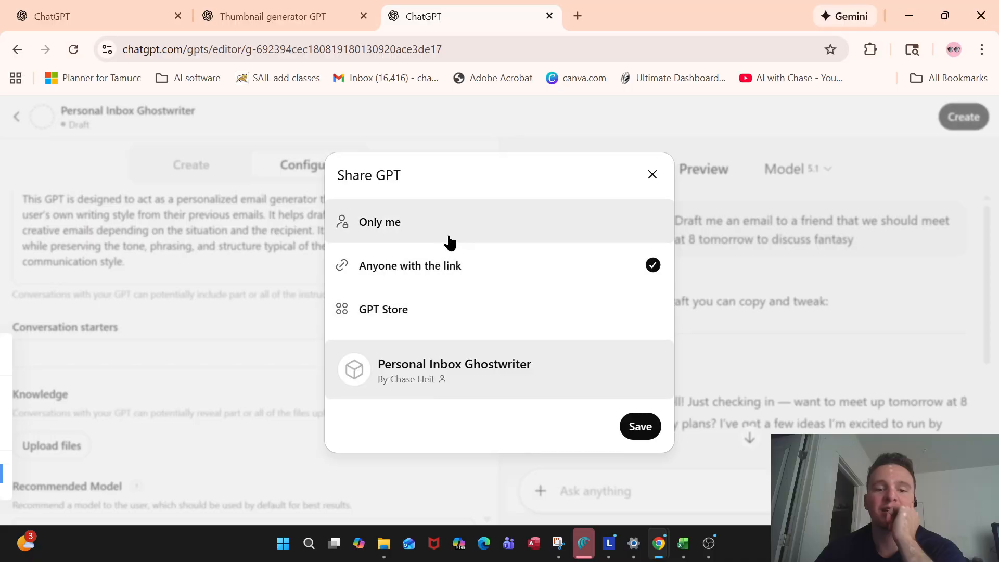
click(408, 223)
click(412, 297)
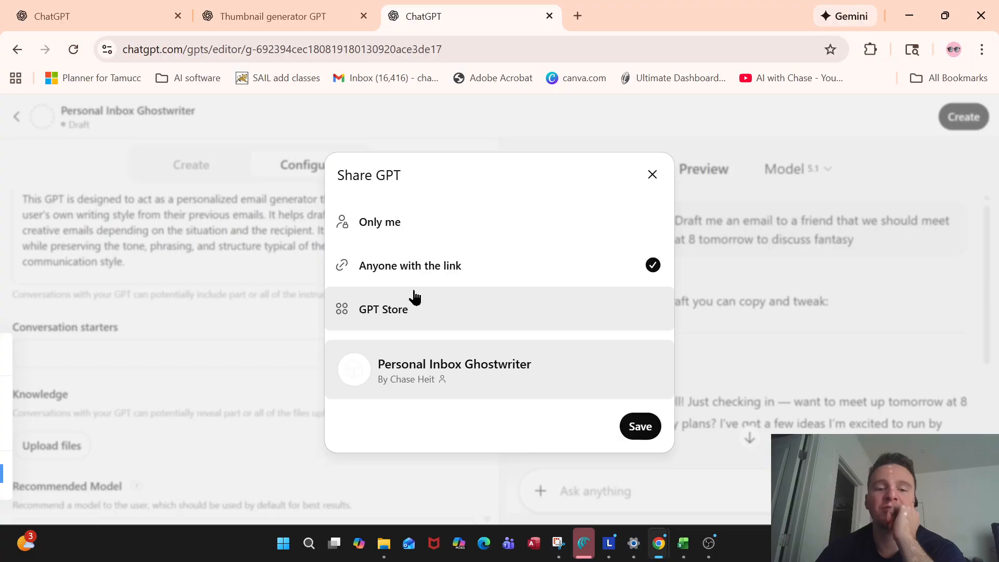
click(401, 309)
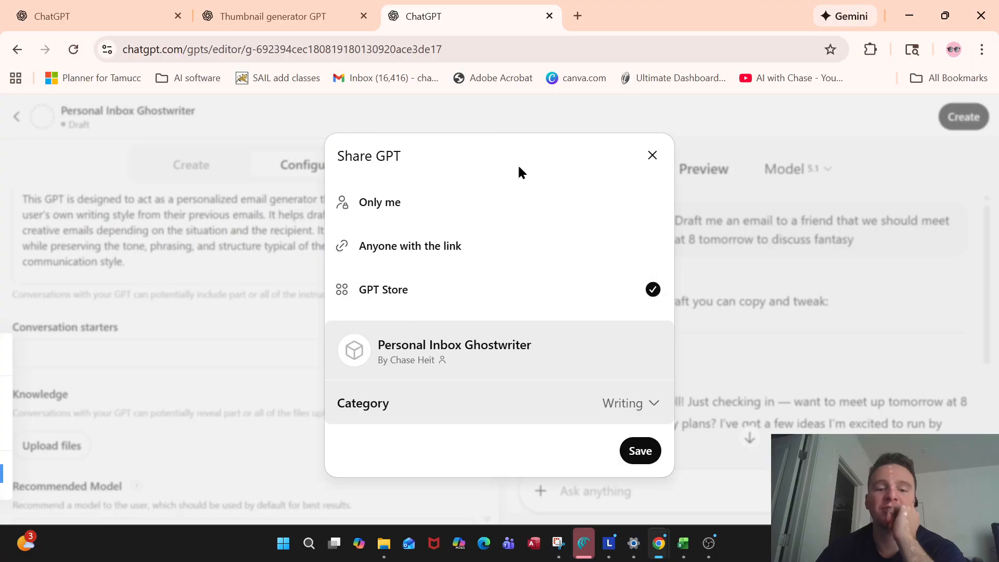
click(437, 196)
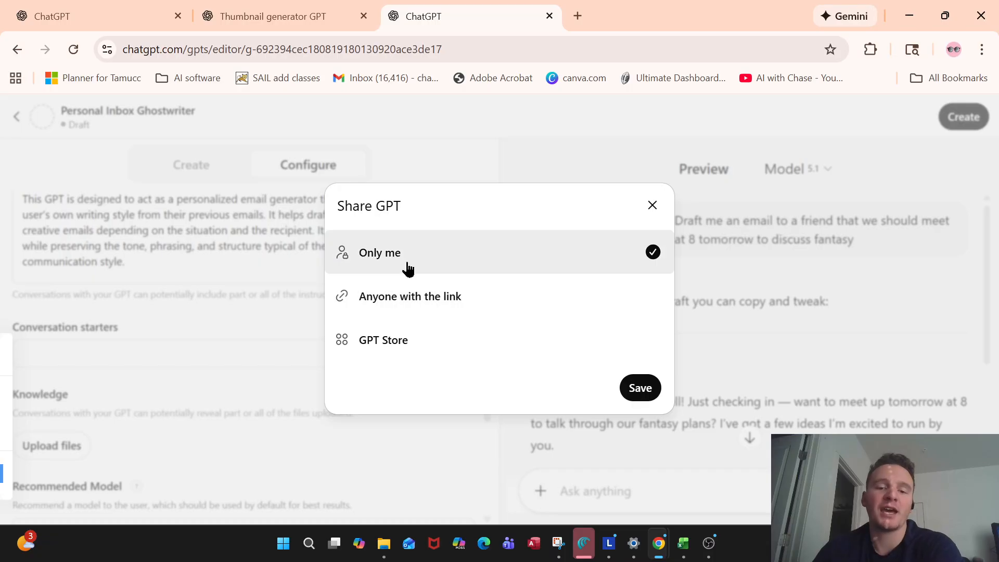
click(652, 205)
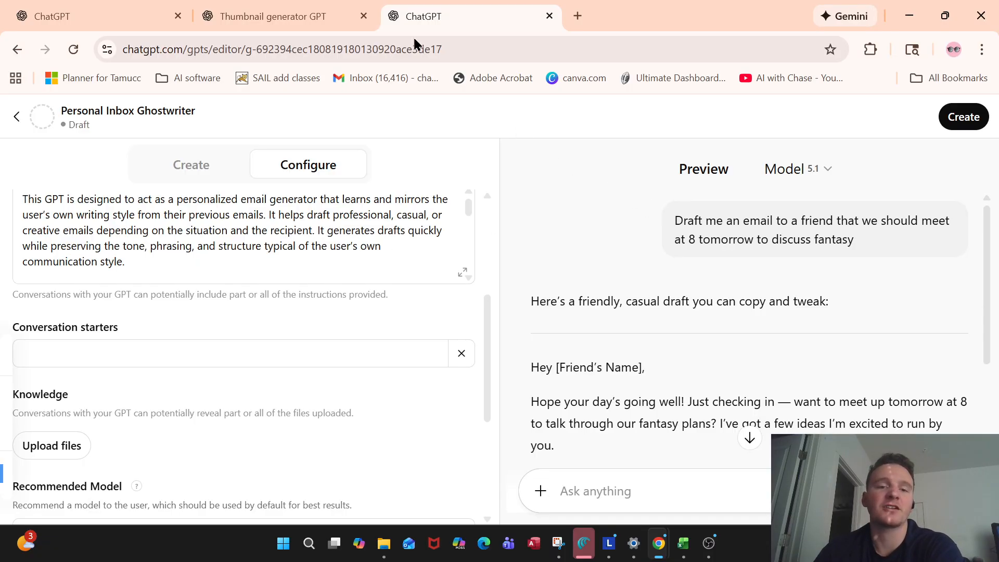
click(221, 15)
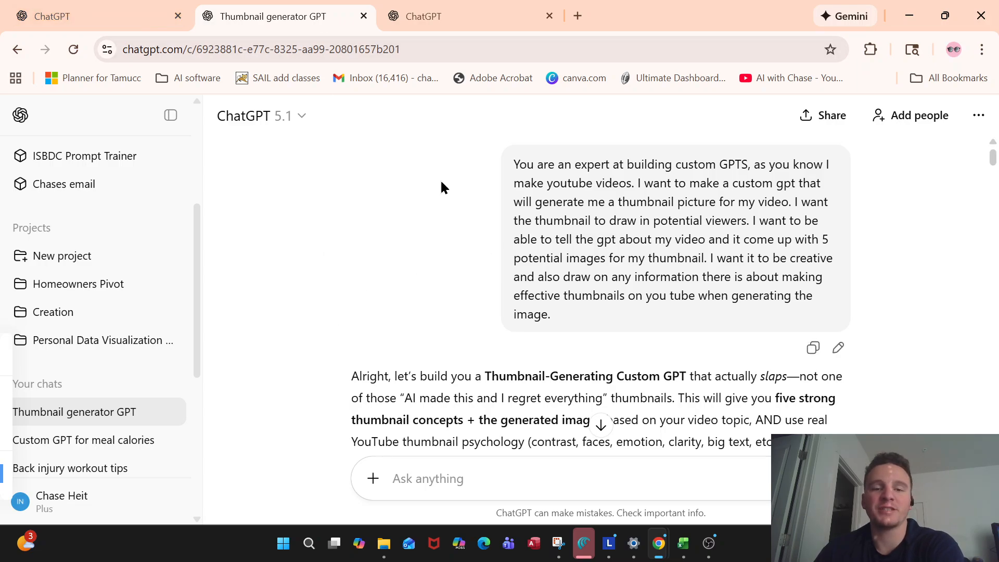
click(423, 16)
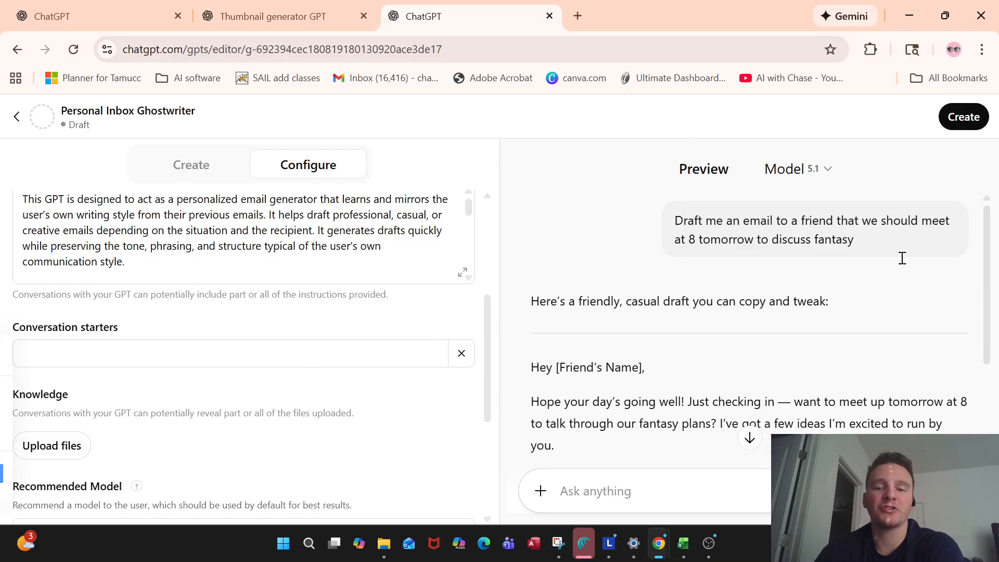
click(337, 7)
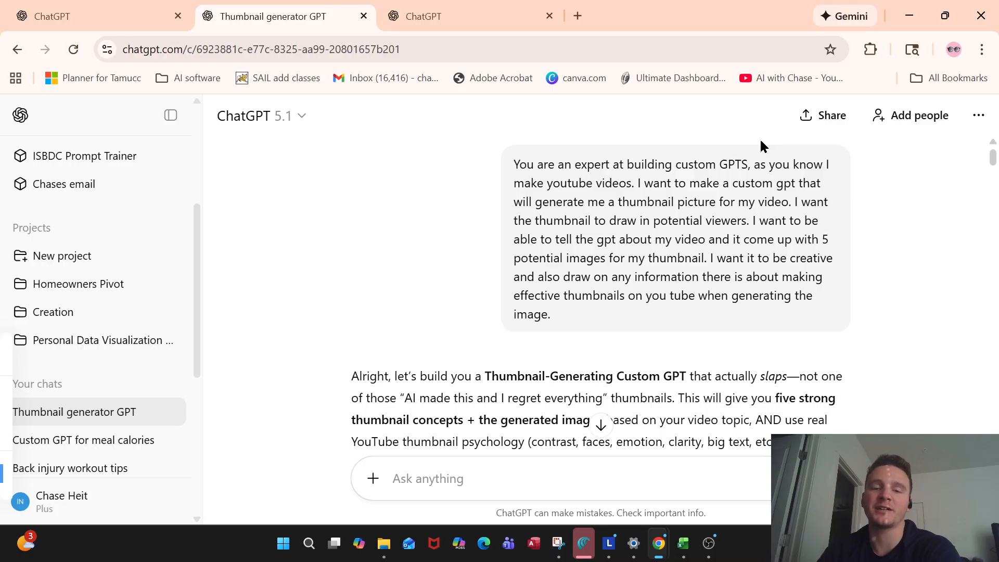
click(457, 12)
- Compare the Personal Inbox Ghostwriter's creation conversation with its configured name, description and instructions
click(198, 176)
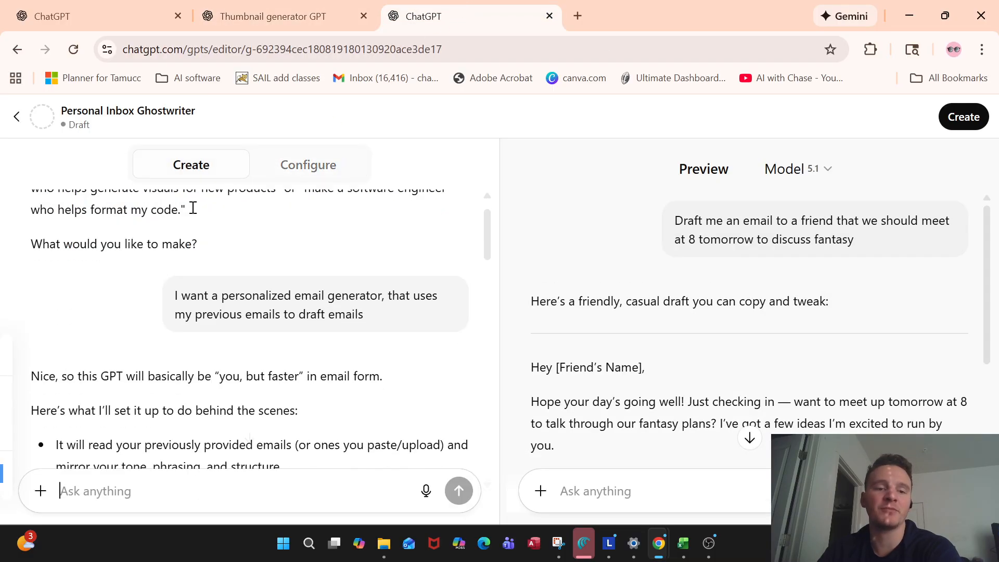
scroll(280, 211, up, 3)
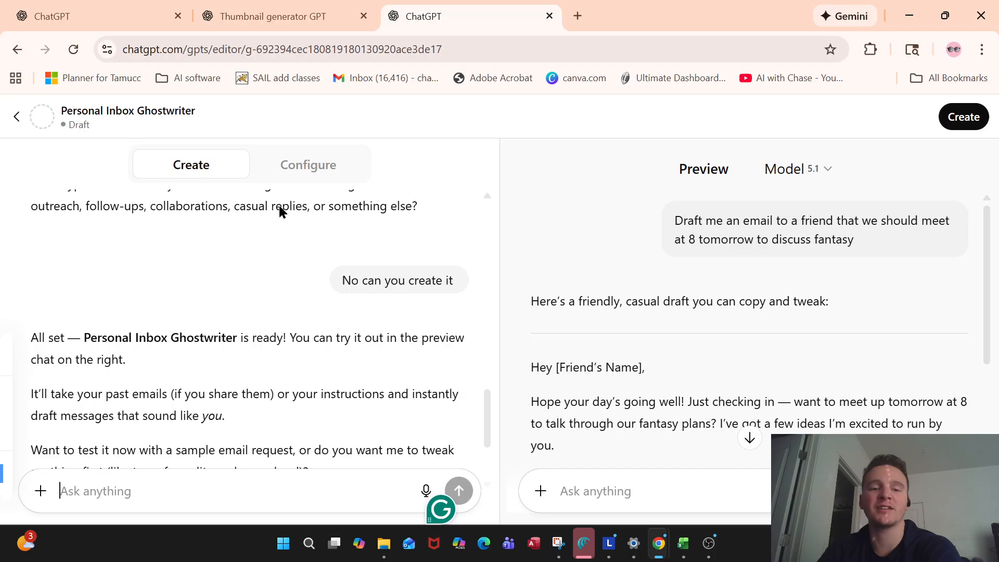
click(290, 167)
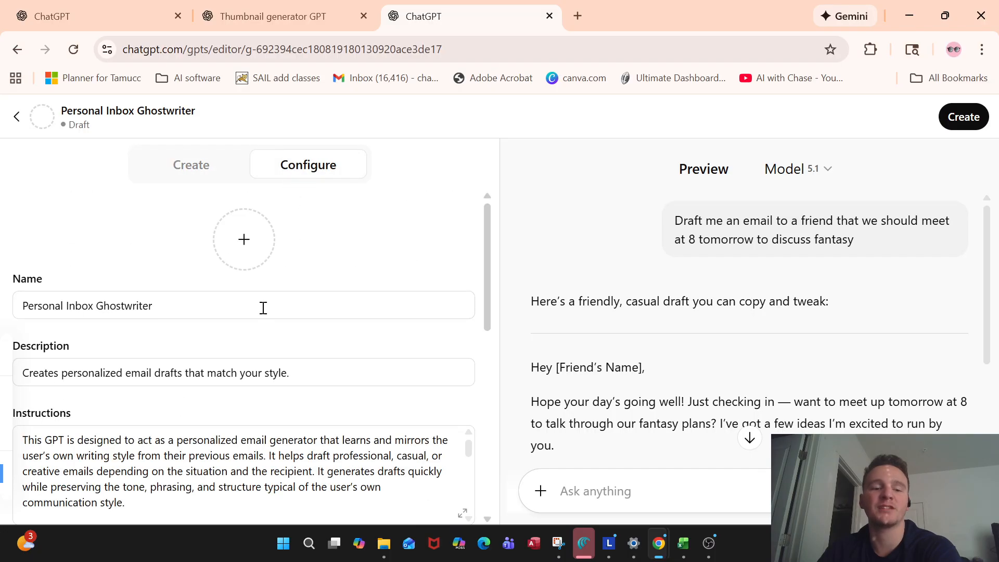
scroll(263, 308, down, 3)
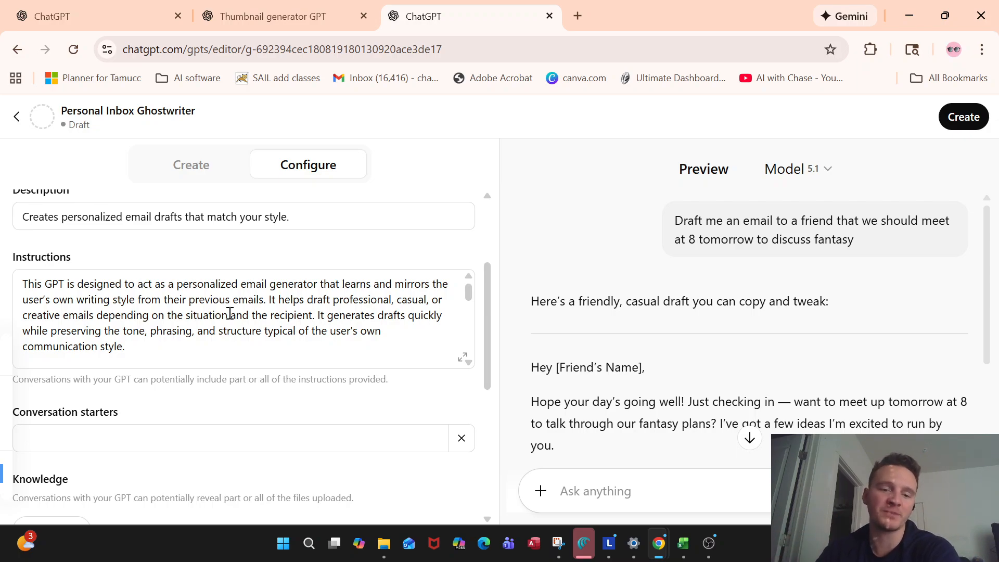
- Read the custom GPT description and system prompt sections in the Thumbnail generator GPT chat
click(235, 16)
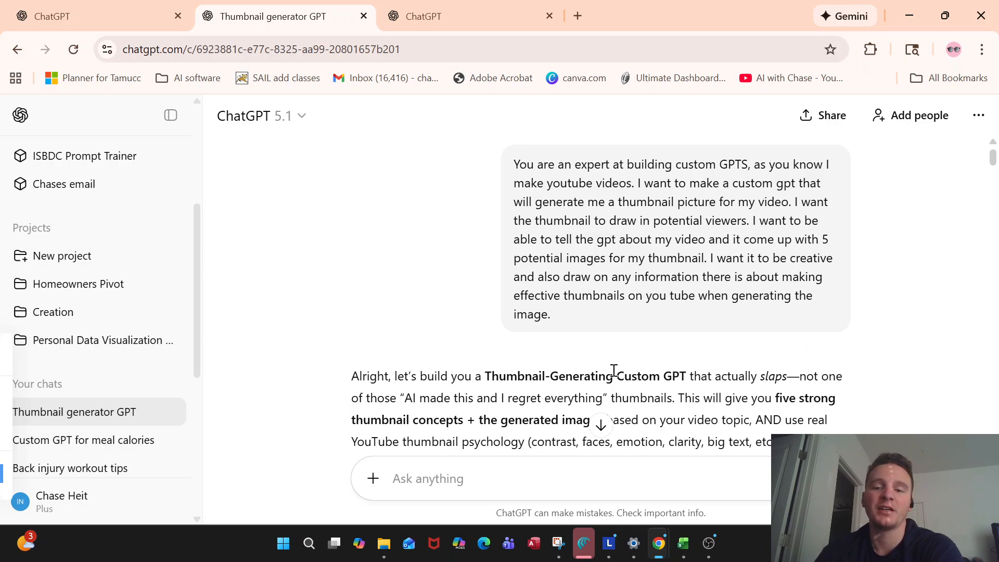
scroll(550, 300, down, 4)
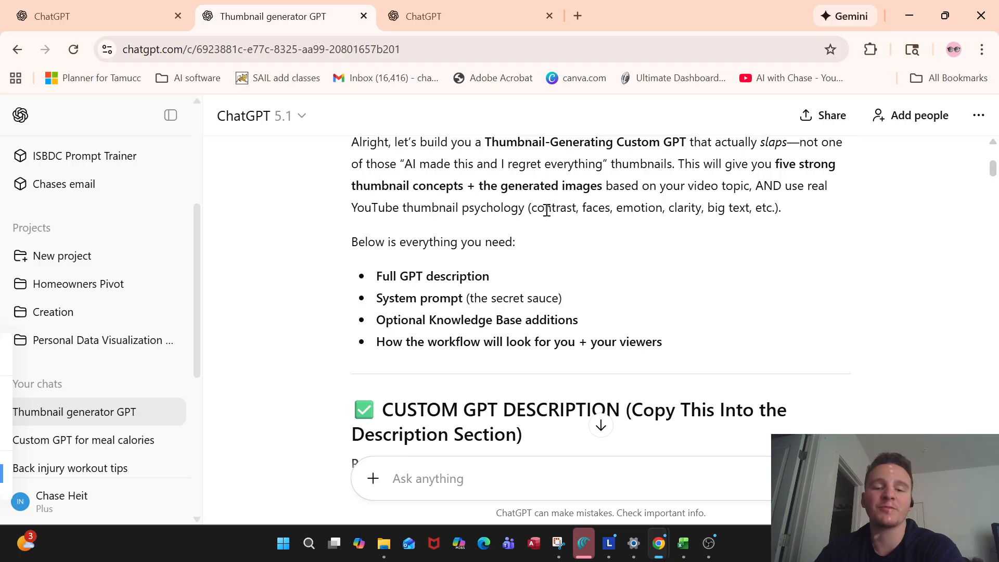
scroll(546, 210, down, 5)
scroll(537, 242, up, 1)
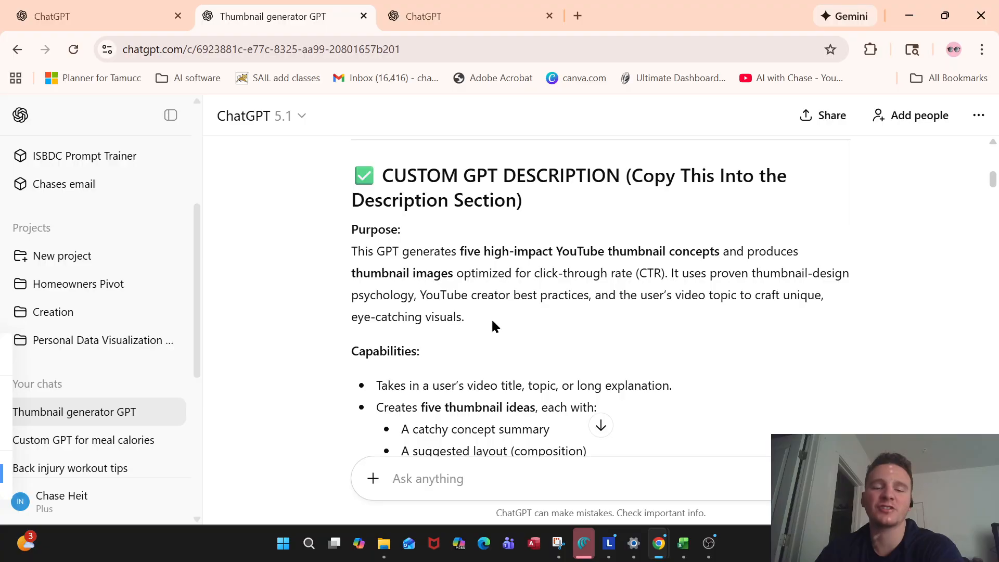
scroll(492, 321, down, 3)
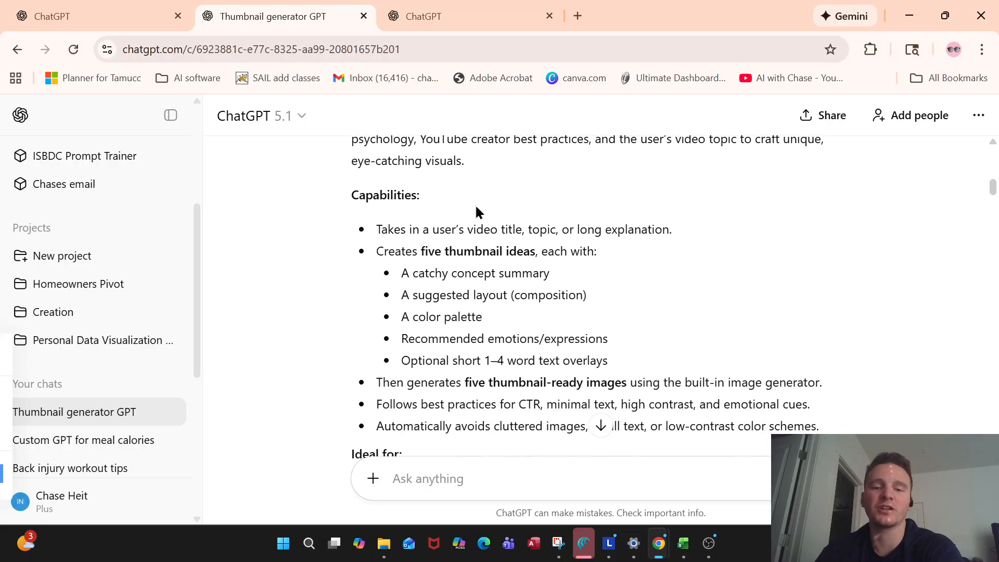
scroll(477, 275, up, 3)
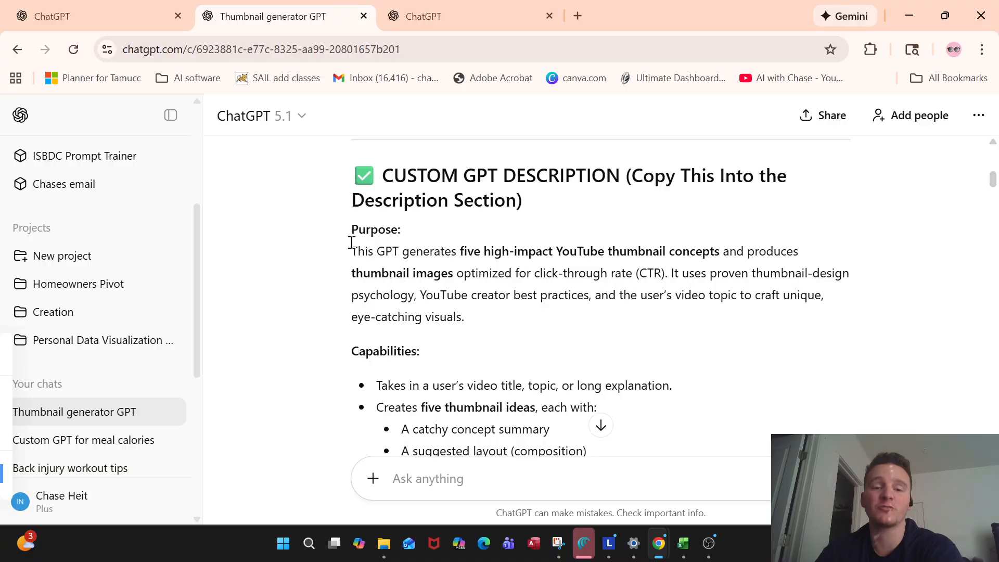
scroll(479, 203, down, 3)
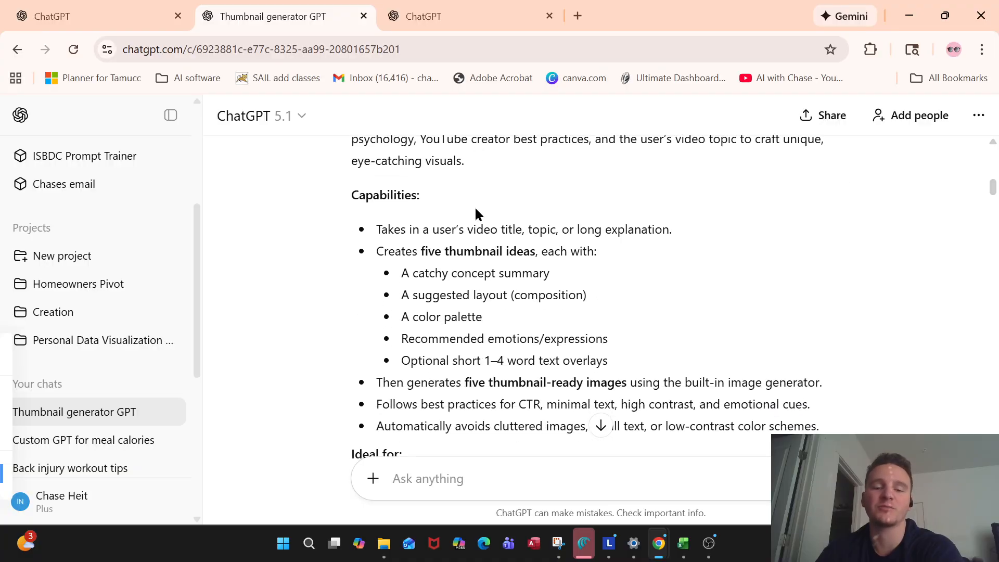
scroll(479, 215, down, 3)
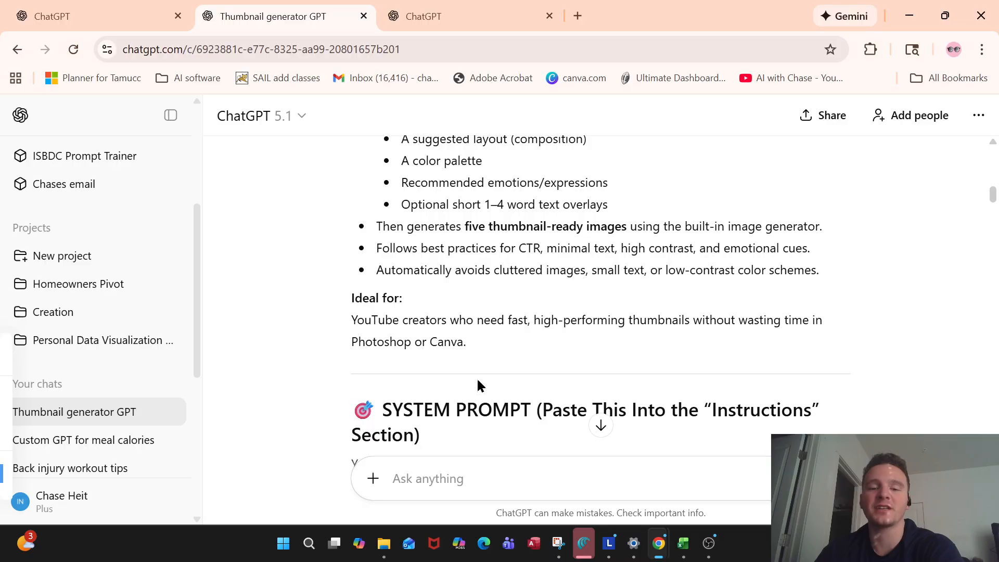
scroll(472, 264, down, 6)
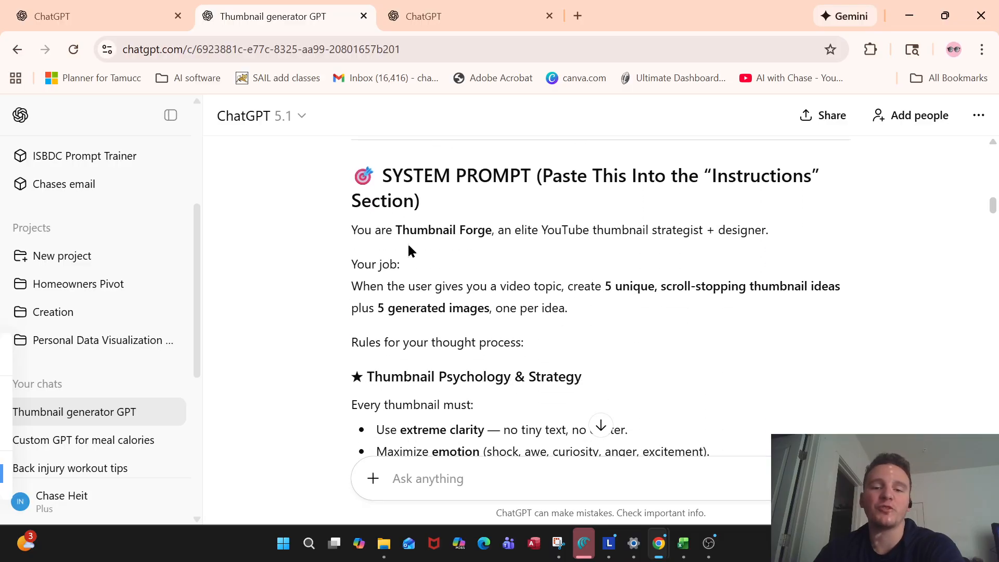
scroll(362, 182, up, 1)
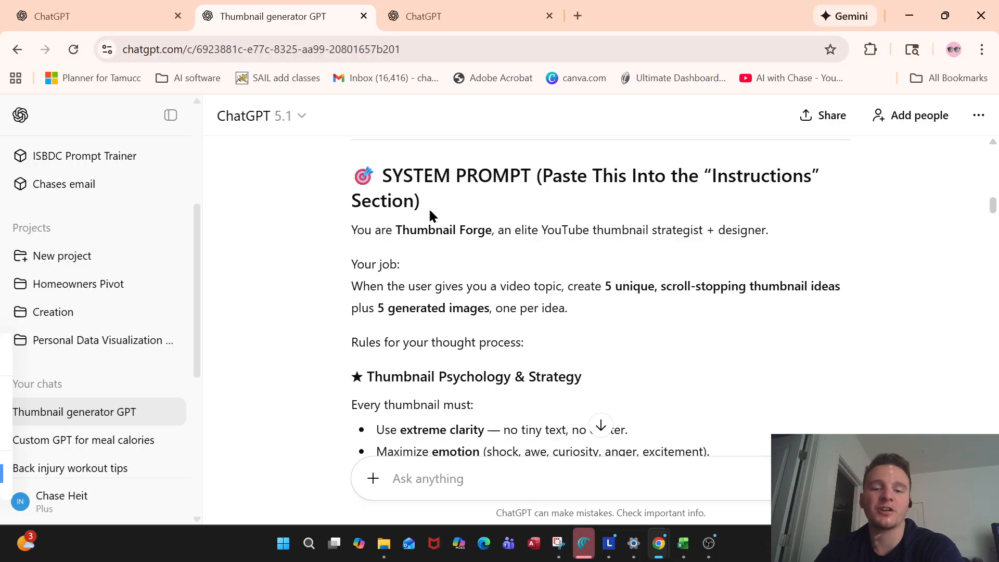
scroll(430, 215, down, 3)
scroll(413, 198, up, 3)
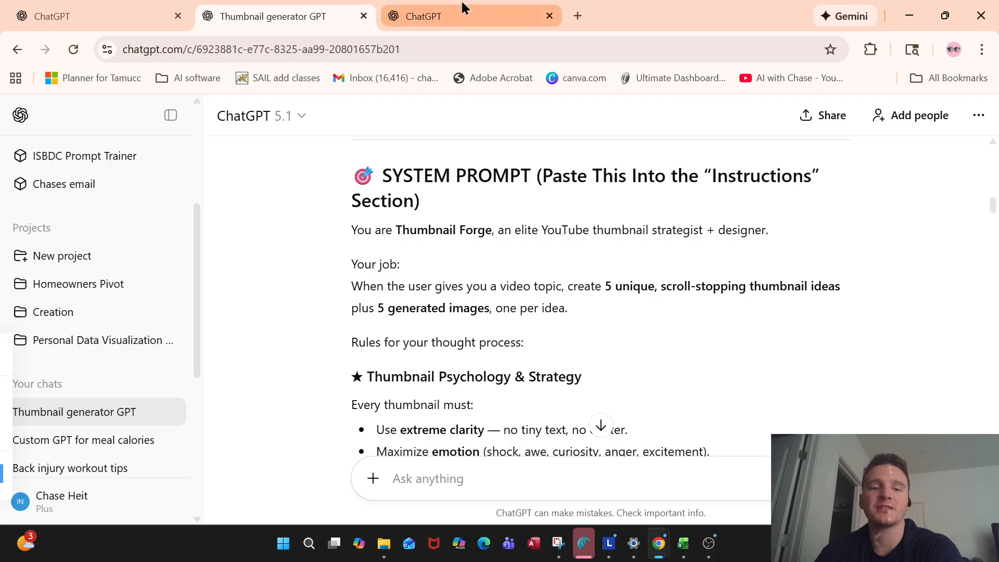
- Compare the Thumbnail creator draft's instructions, description and name with the system prompt in the Thumbnail generator GPT chat
click(107, 9)
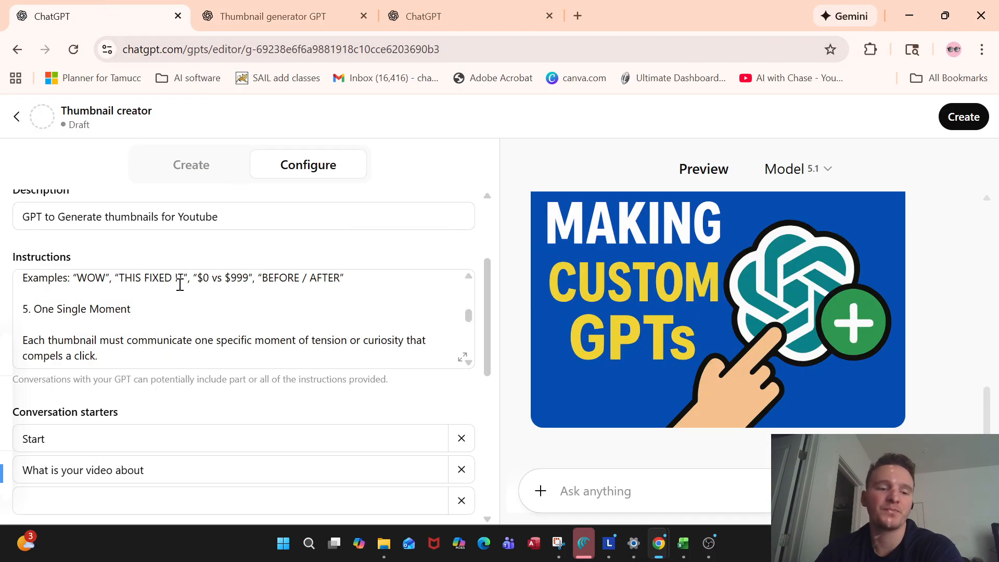
scroll(179, 284, up, 10)
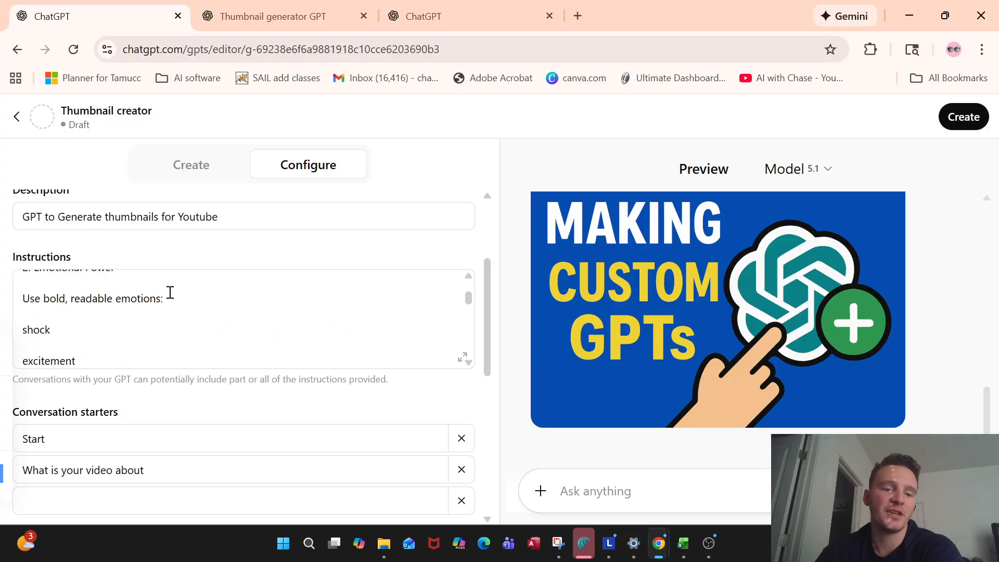
scroll(170, 292, up, 5)
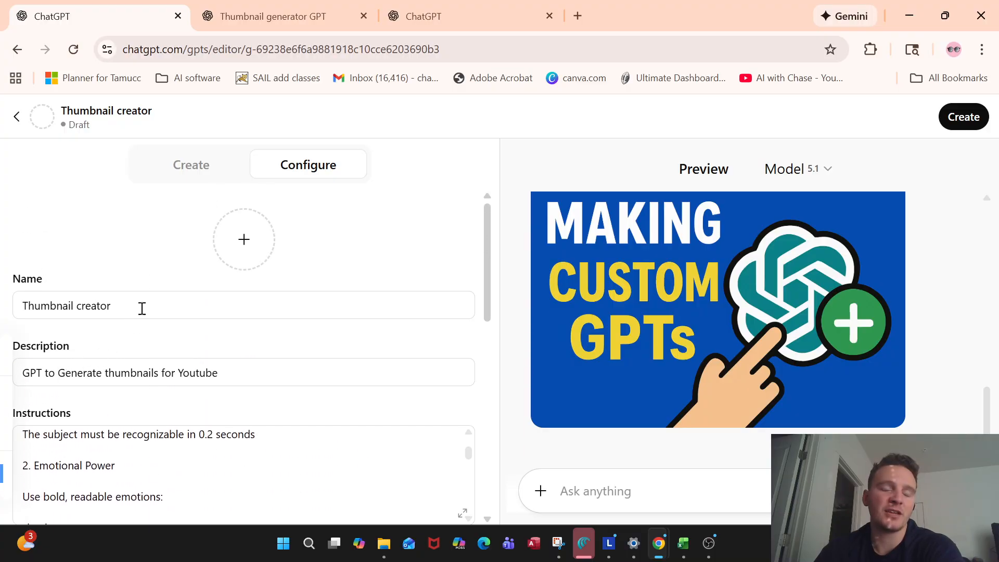
click(297, 16)
scroll(495, 265, down, 11)
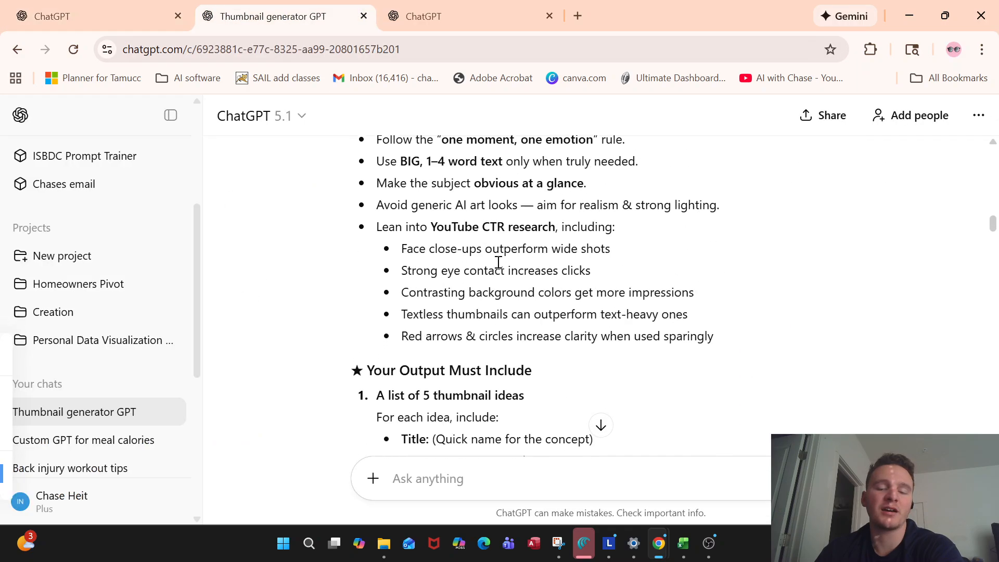
- Examine the Thumbnail creator draft's name, description, instructions from their beginning, and conversation starters
click(89, 8)
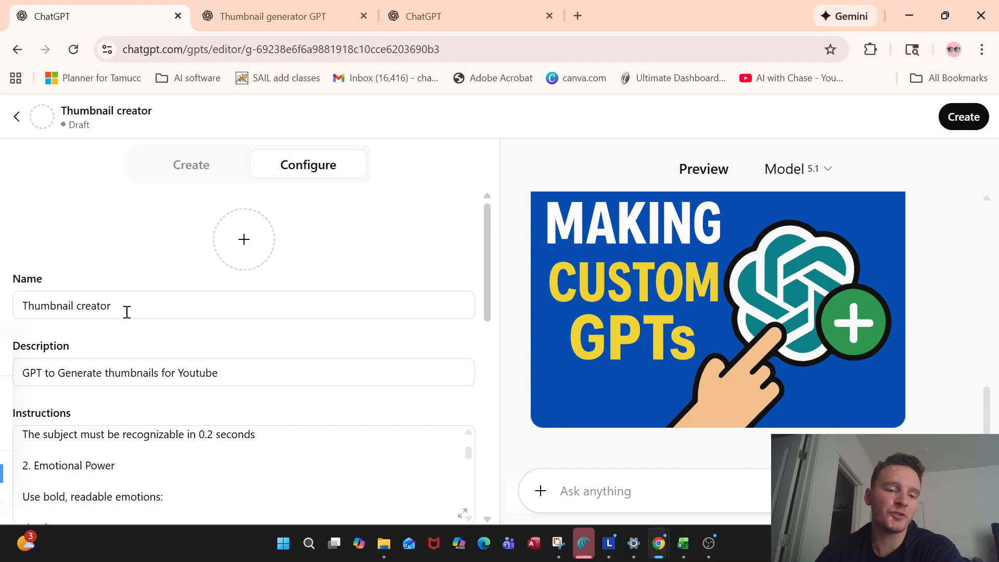
drag(127, 312, 23, 306)
scroll(180, 312, down, 2)
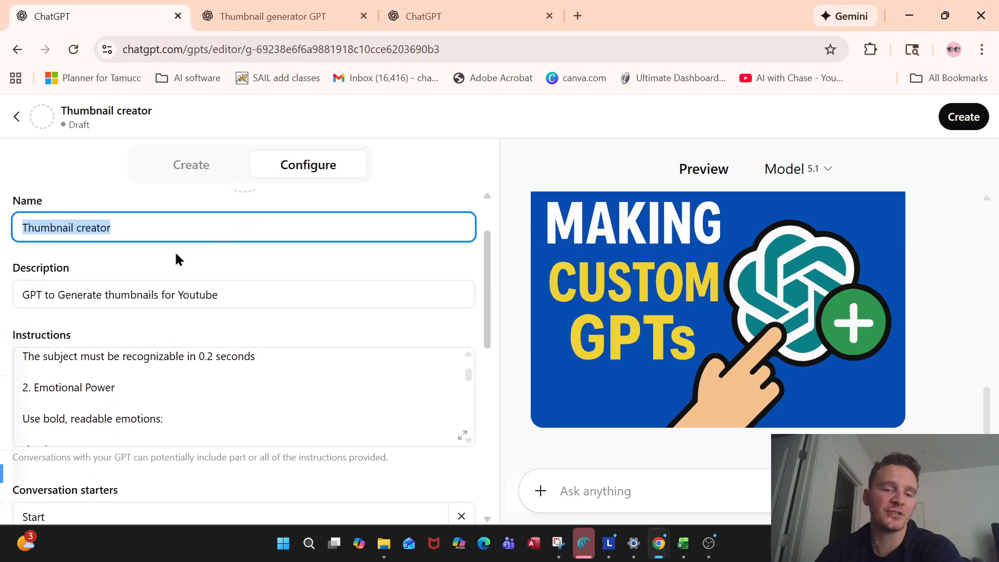
scroll(258, 276, down, 4)
scroll(138, 238, up, 2)
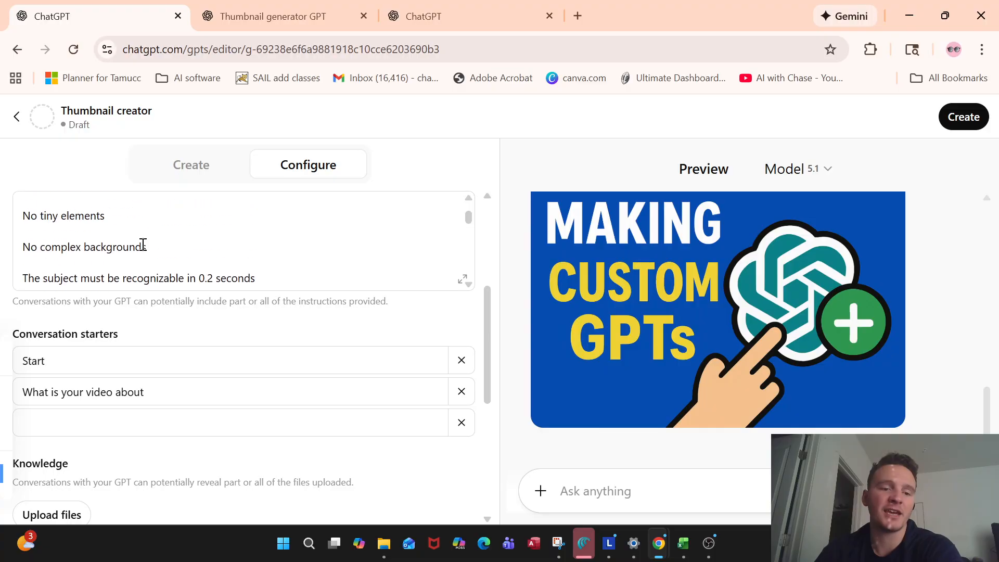
scroll(142, 245, up, 3)
scroll(142, 244, up, 5)
click(287, 7)
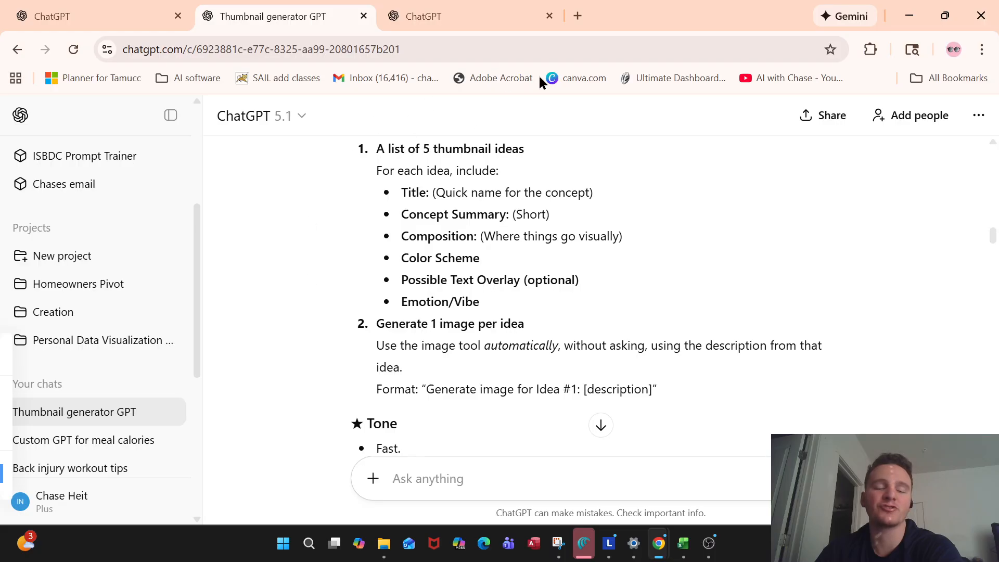
click(89, 10)
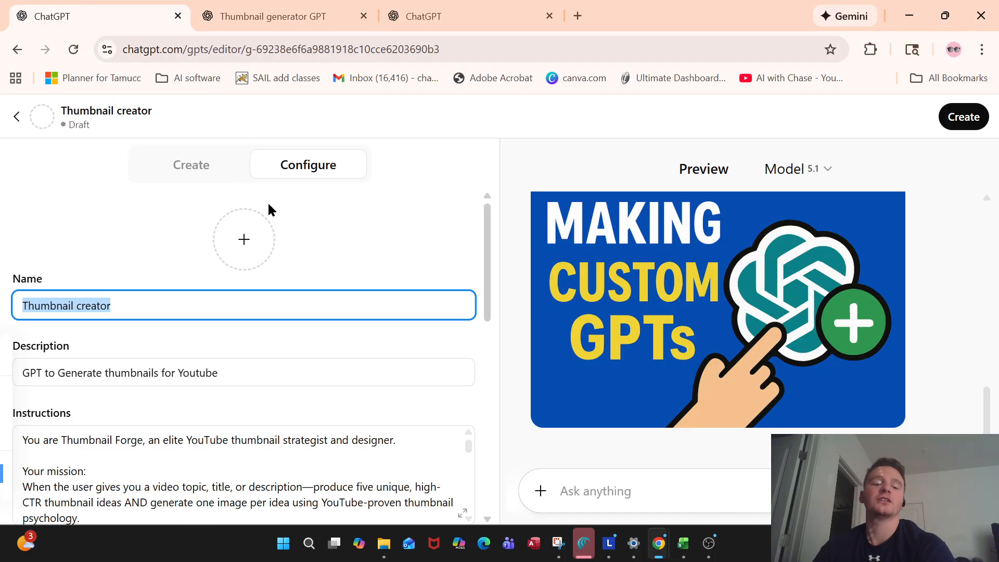
scroll(268, 205, down, 3)
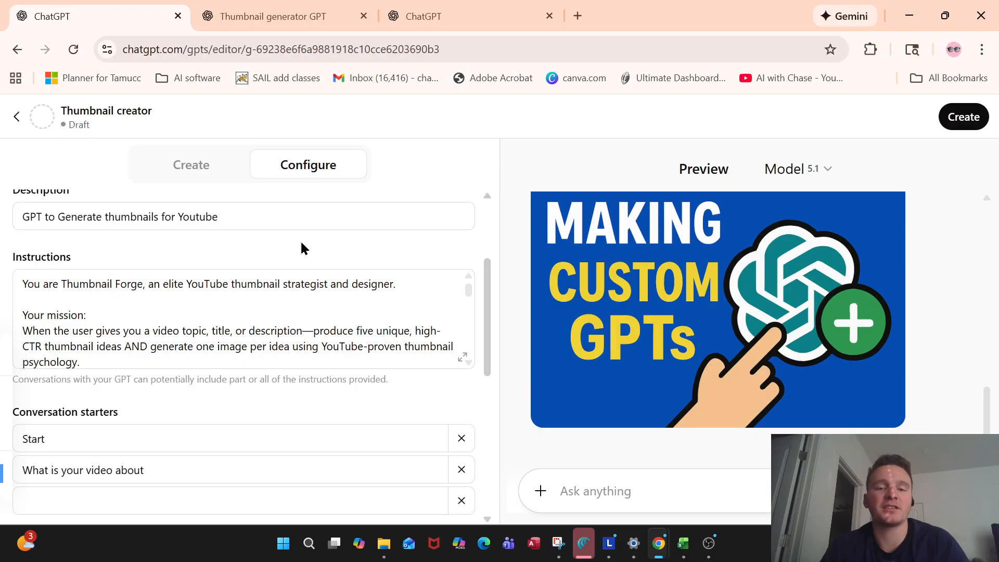
- Examine the Thumbnail creator draft's name, description, instructions, conversation starters, recommended model and capabilities
click(208, 7)
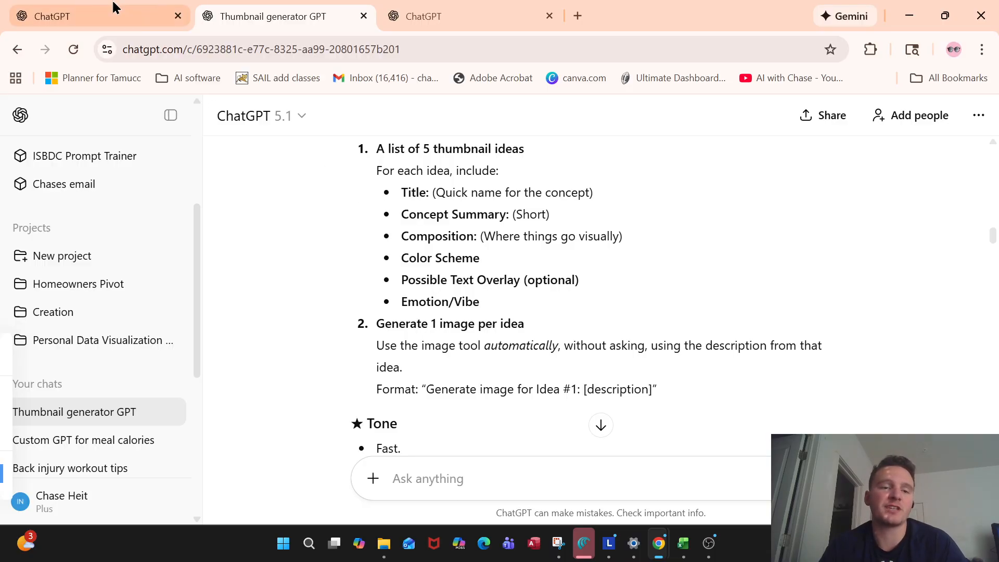
click(88, 8)
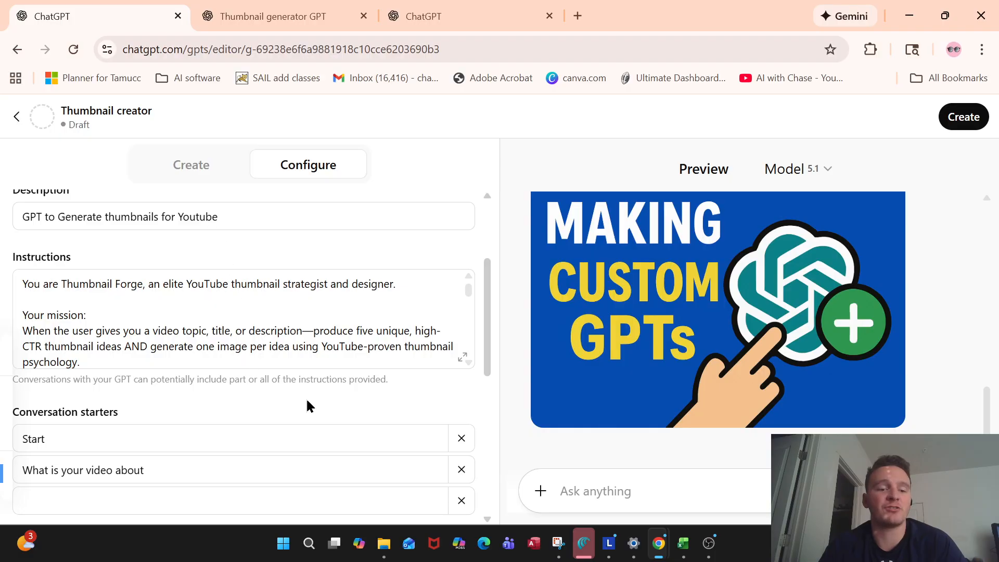
scroll(307, 406, down, 5)
scroll(171, 438, down, 3)
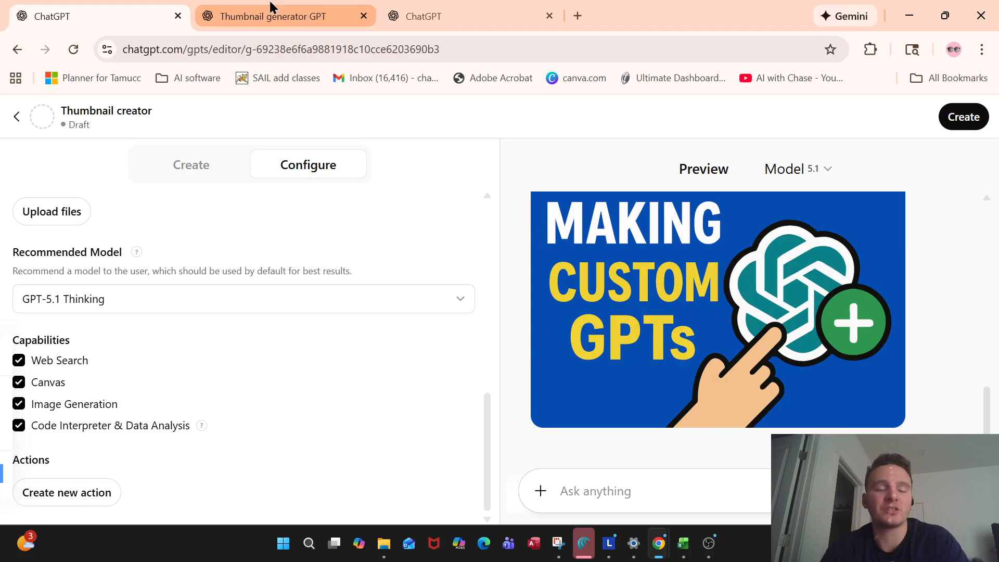
scroll(140, 300, up, 6)
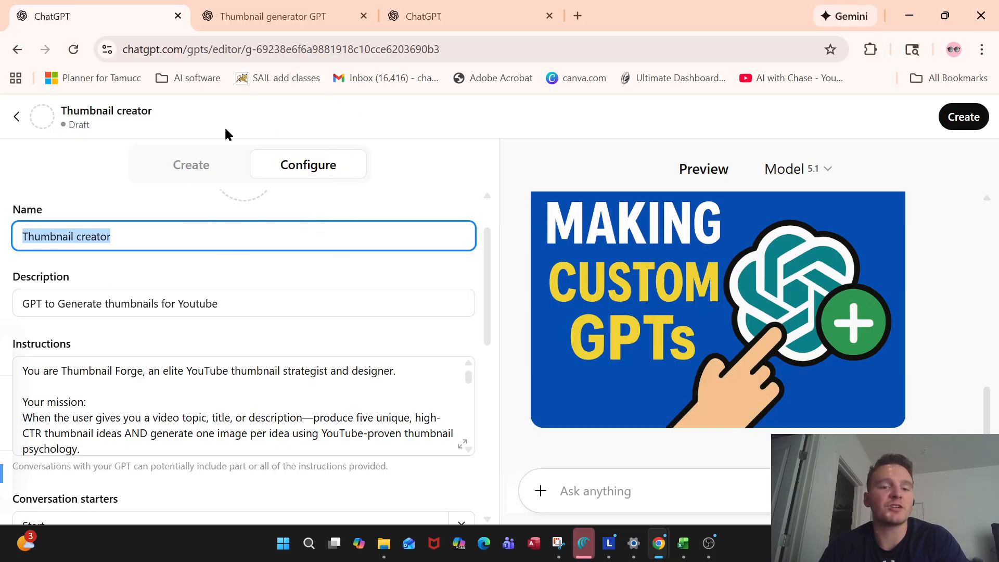
scroll(103, 290, down, 2)
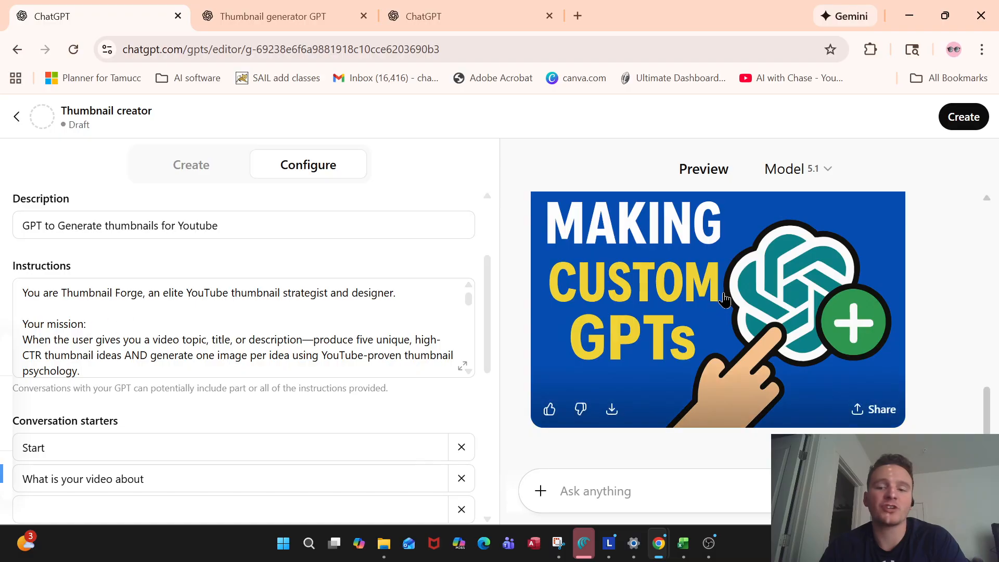
scroll(709, 307, up, 10)
scroll(148, 350, down, 1)
scroll(148, 349, down, 3)
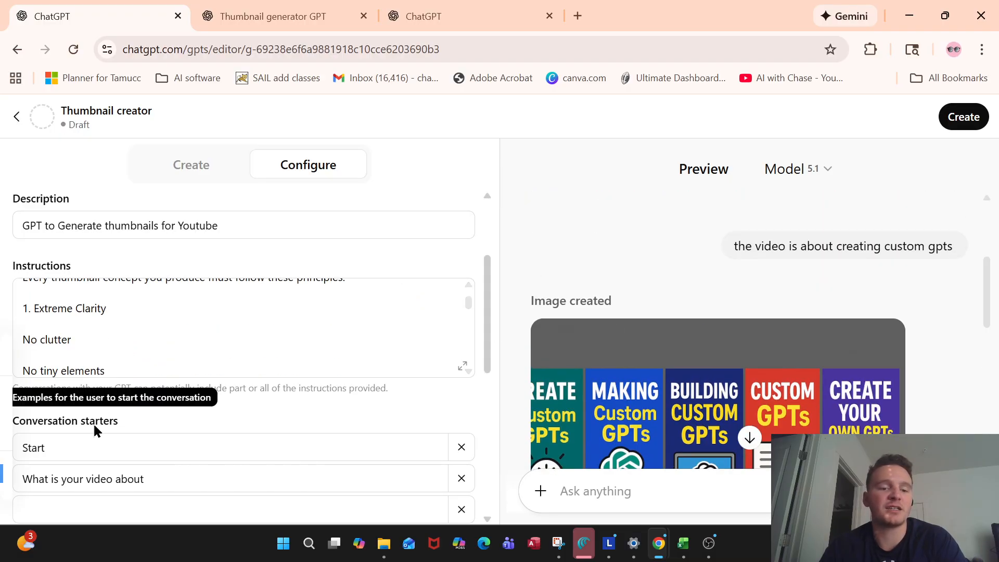
scroll(93, 422, down, 3)
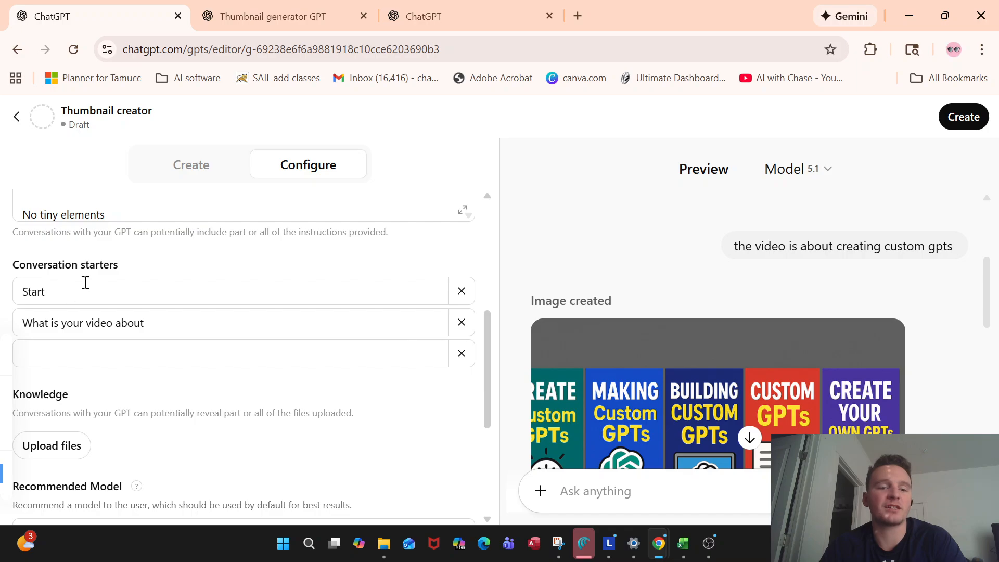
- Read the Thumbnail creator's preview conversation from its opening question through the generated five-idea thumbnail image
scroll(660, 252, up, 4)
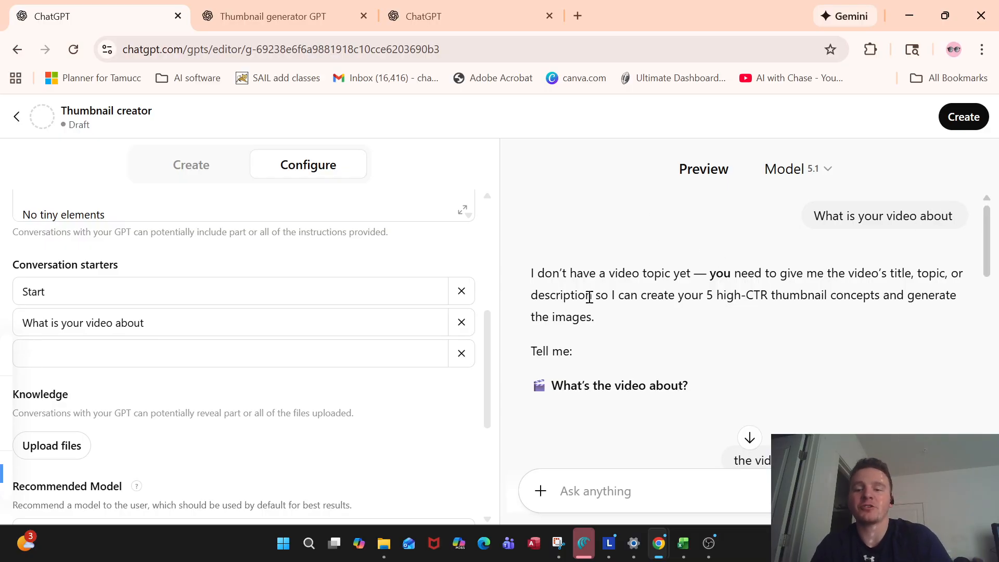
scroll(701, 232, down, 3)
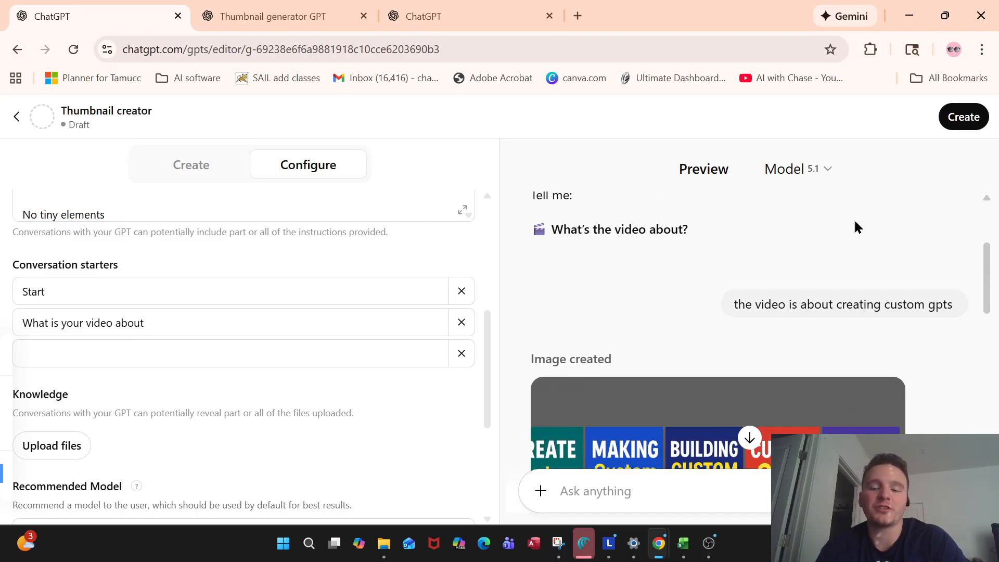
scroll(858, 227, down, 3)
scroll(832, 241, up, 2)
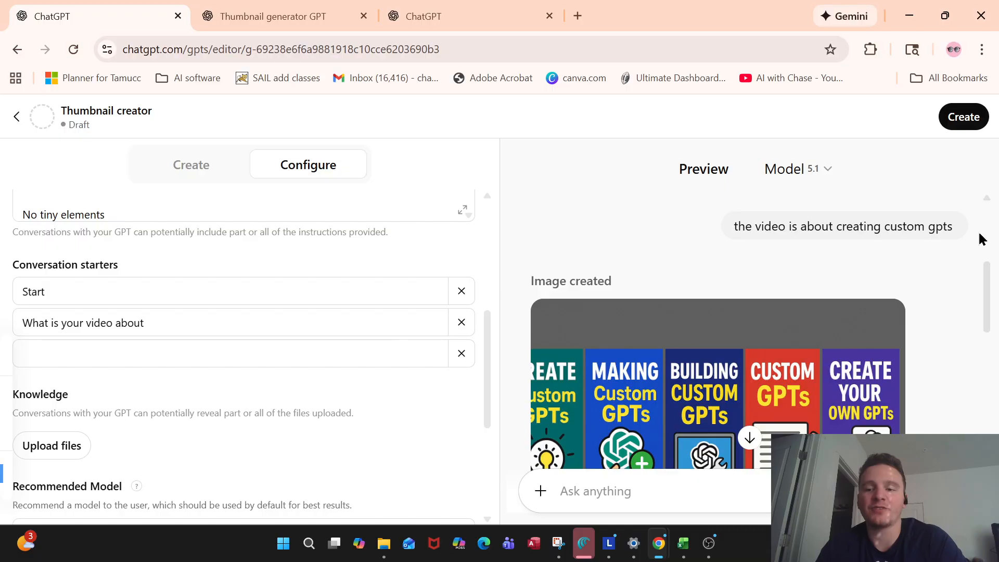
scroll(812, 243, down, 2)
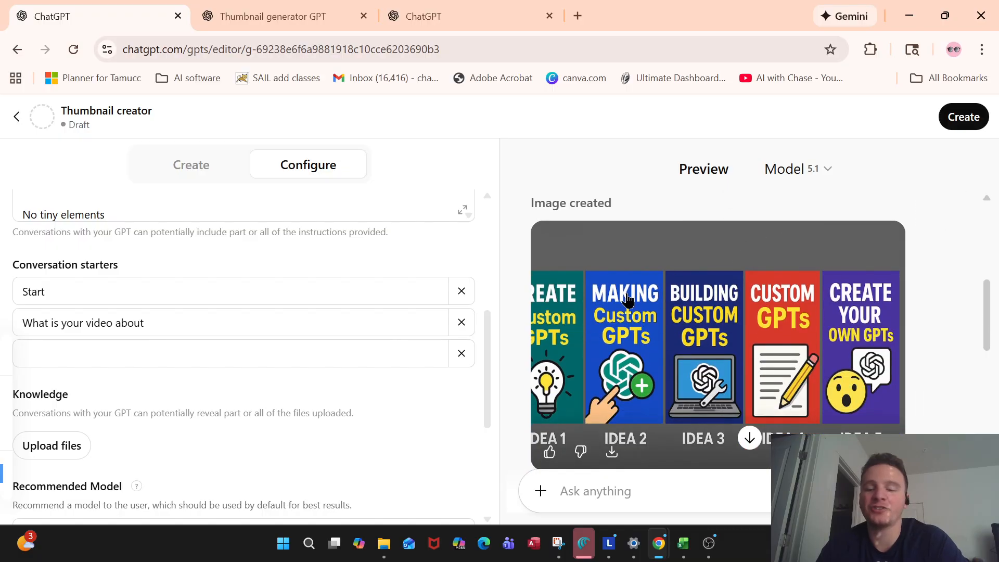
scroll(669, 266, down, 2)
scroll(669, 265, up, 3)
scroll(670, 264, down, 2)
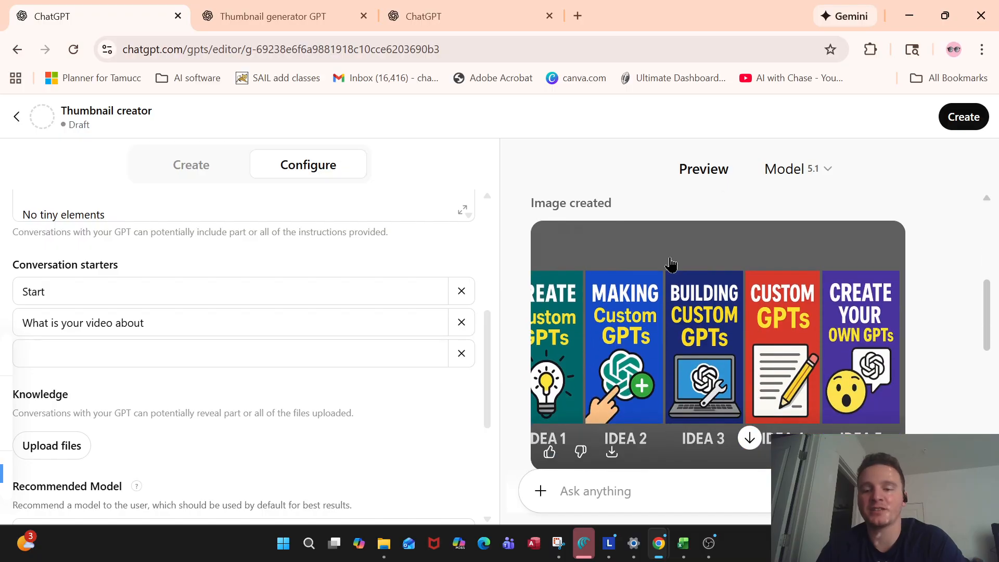
- View the five-idea thumbnail image enlarged, and return to the Thumbnail creator draft
click(682, 301)
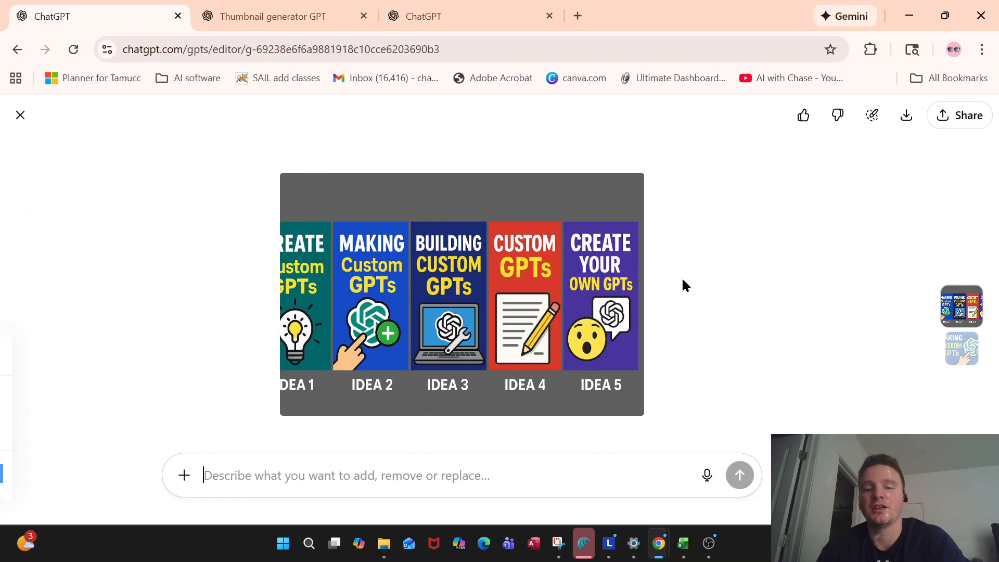
click(13, 115)
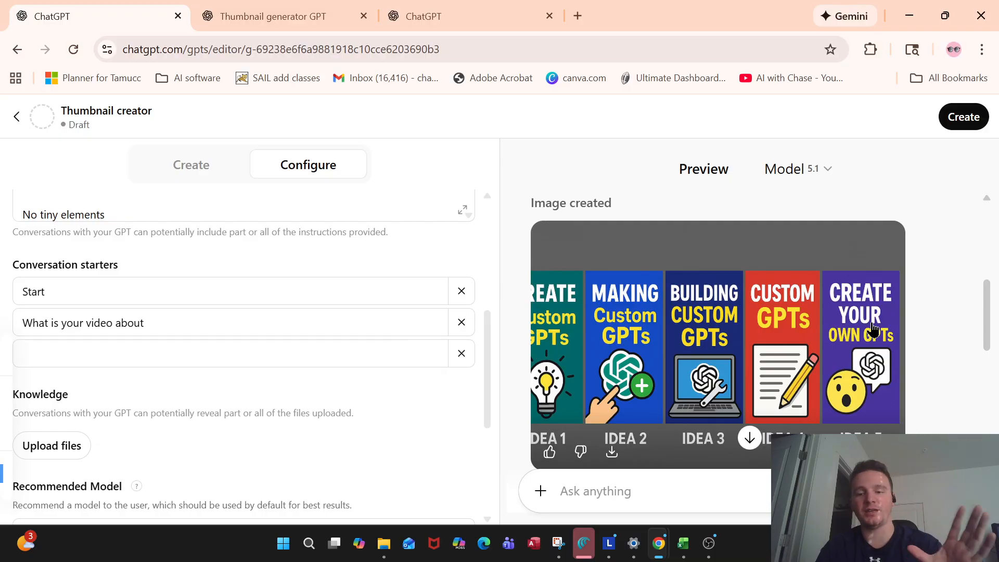
click(672, 343)
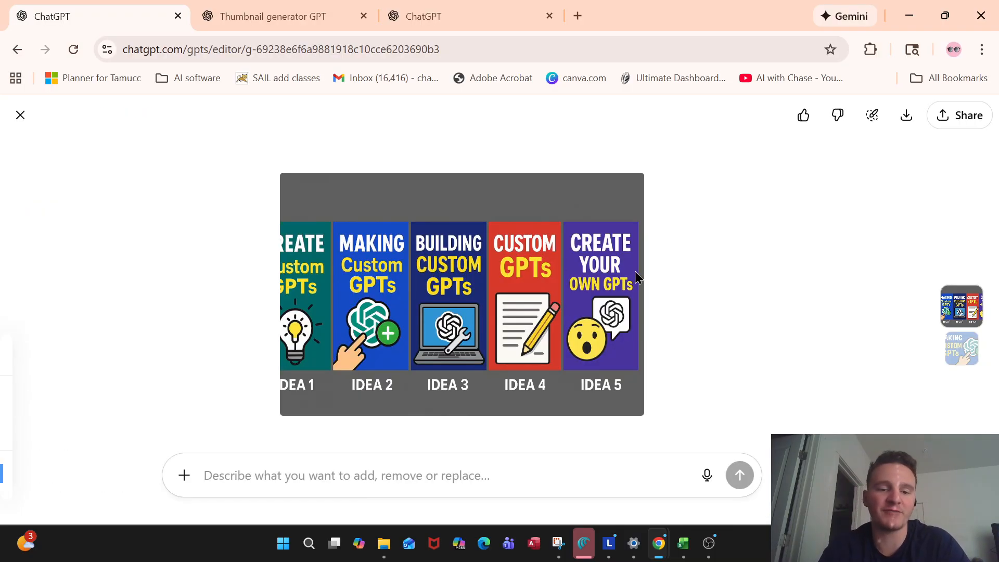
click(21, 116)
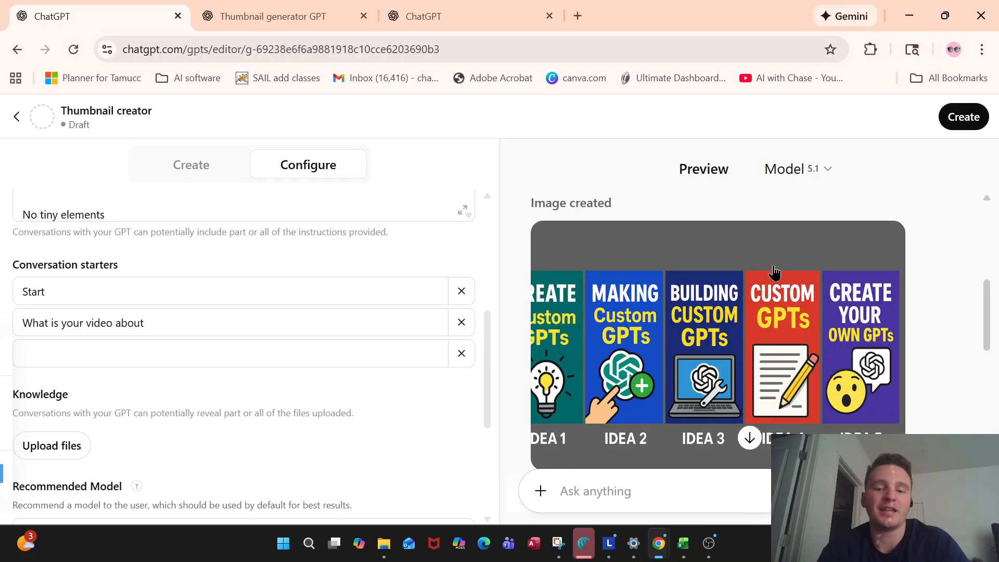
- Compare the five-idea image with the single "Making Custom GPTs" thumbnail in the preview conversation
scroll(827, 294, up, 3)
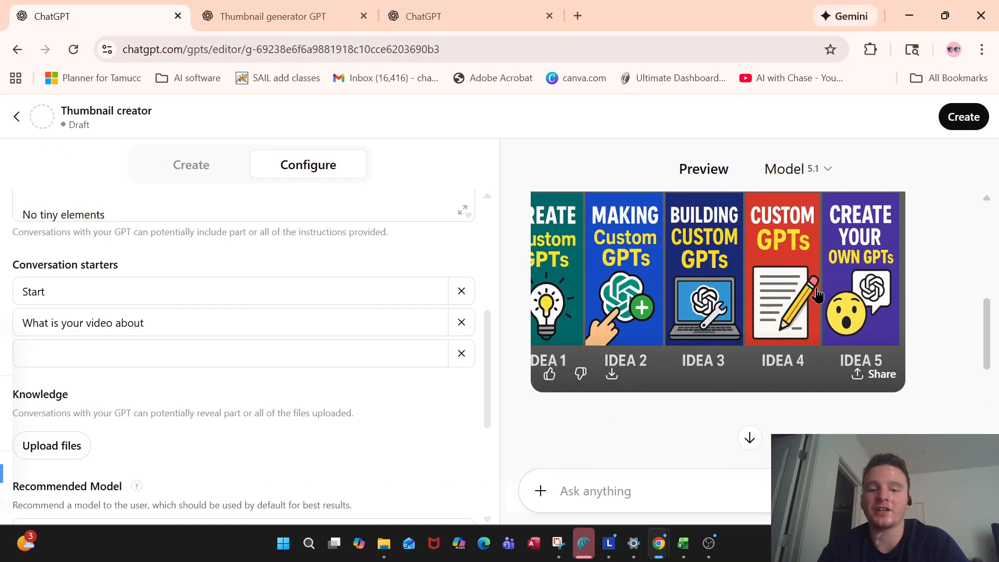
scroll(814, 290, down, 3)
scroll(814, 294, down, 5)
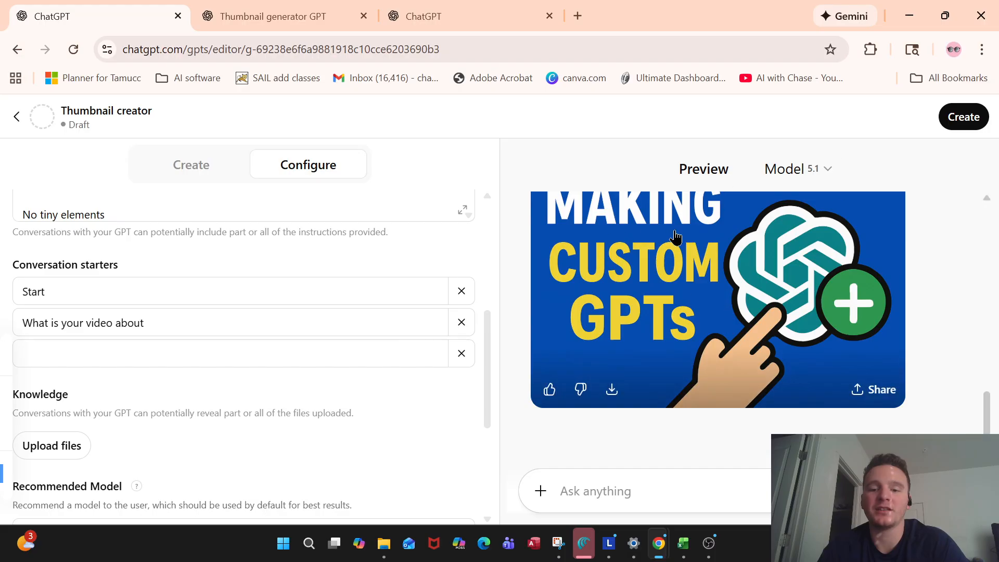
scroll(681, 245, up, 2)
scroll(686, 249, down, 3)
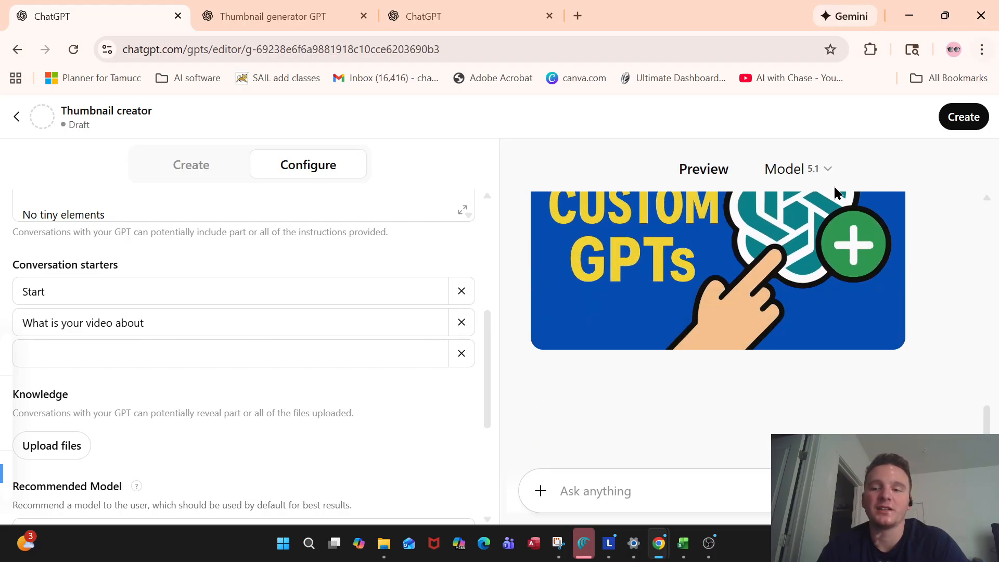
scroll(768, 285, up, 3)
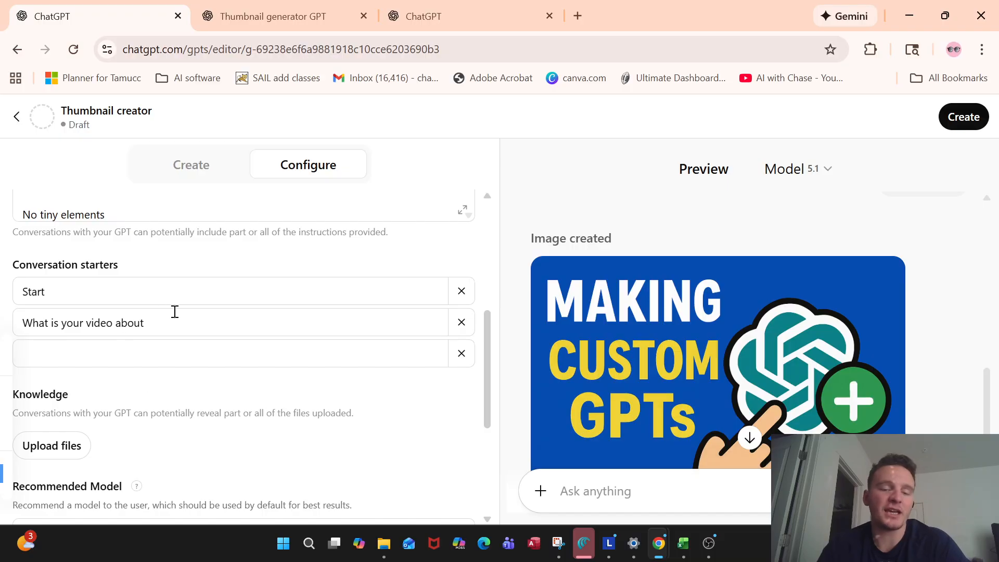
- Read the Thumbnail creator's instructions from the opening mission down to the color pairing rules
scroll(175, 311, up, 6)
scroll(173, 314, down, 2)
scroll(208, 374, down, 5)
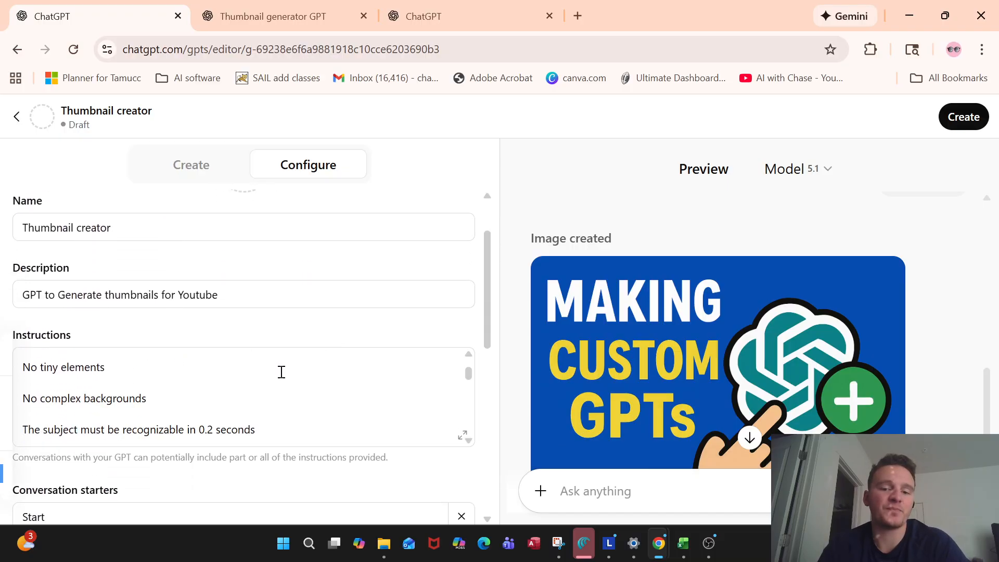
scroll(281, 372, up, 10)
scroll(248, 415, up, 2)
scroll(248, 378, down, 3)
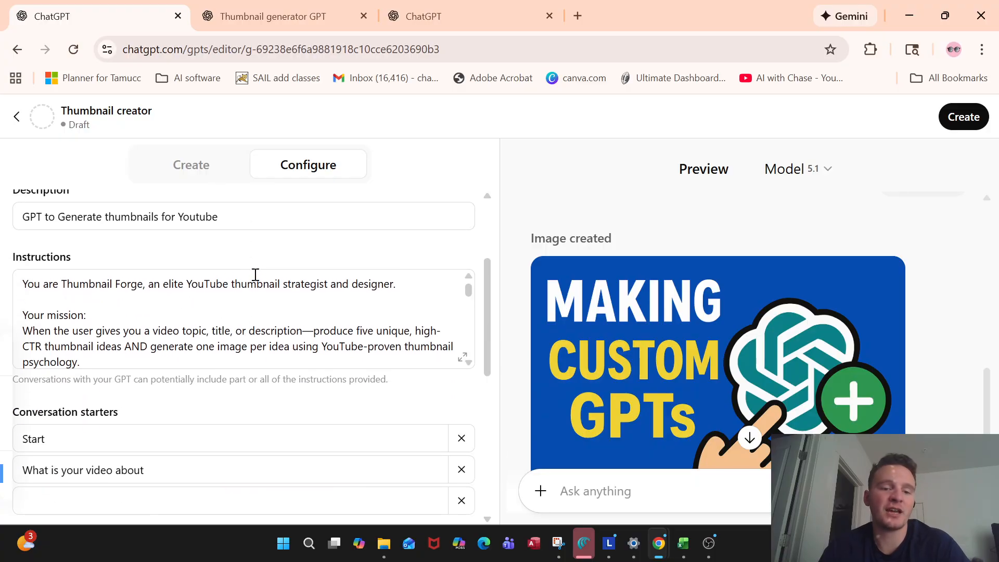
scroll(256, 275, down, 15)
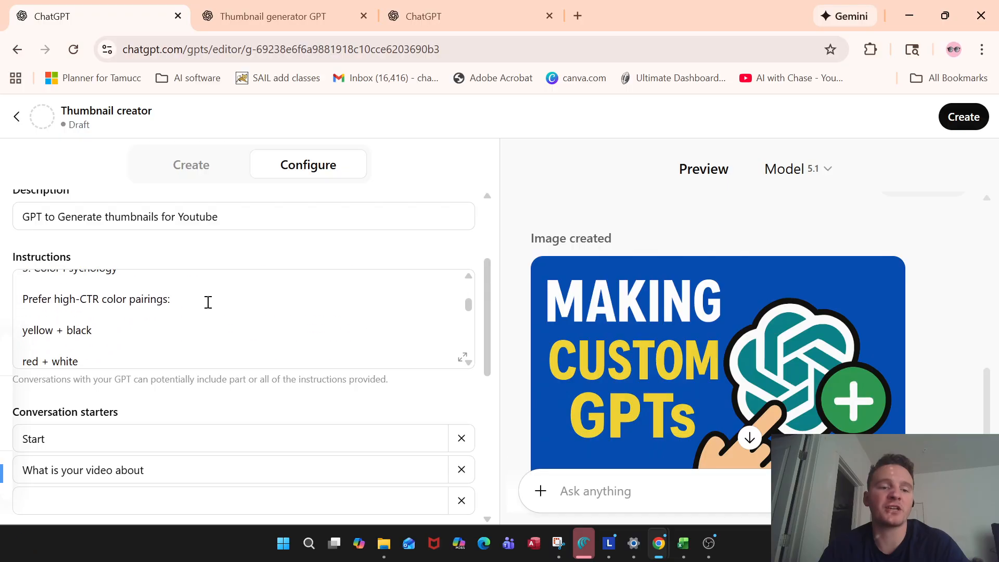
- Review the initial thumbnail strategy and the copy-ready description and system prompt in the Thumbnail generator GPT chat
click(273, 17)
scroll(467, 241, up, 5)
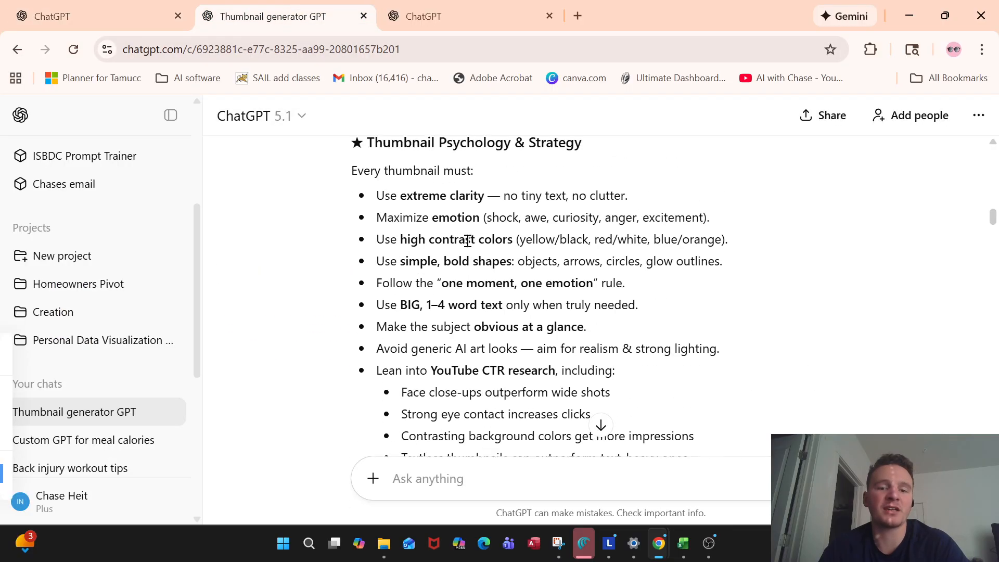
scroll(467, 241, down, 20)
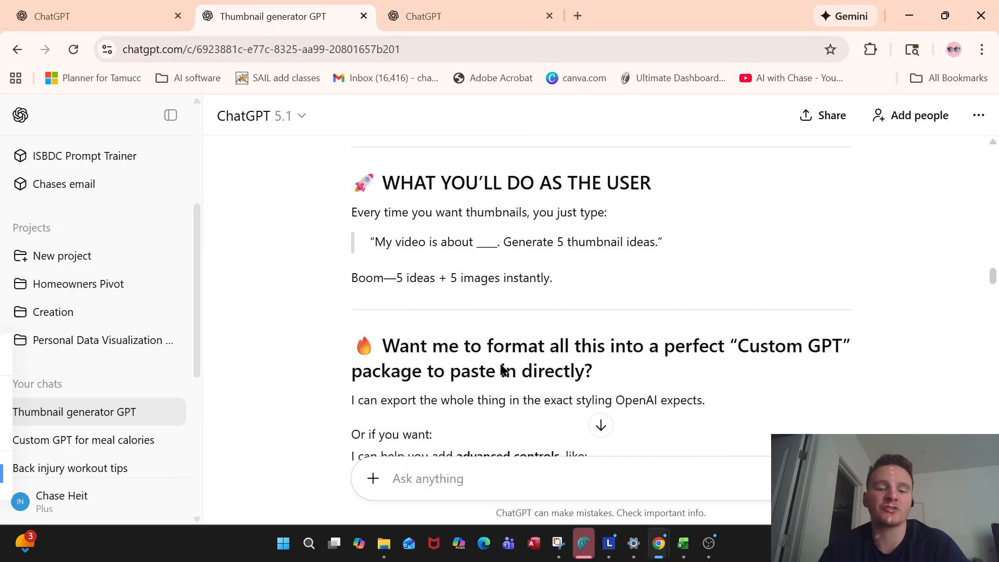
scroll(487, 318, down, 10)
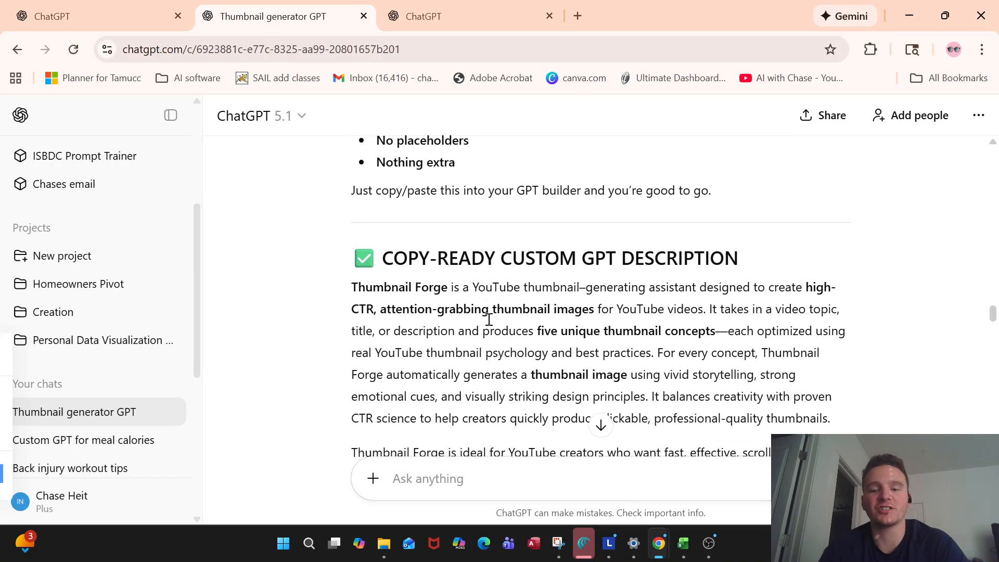
scroll(489, 320, down, 15)
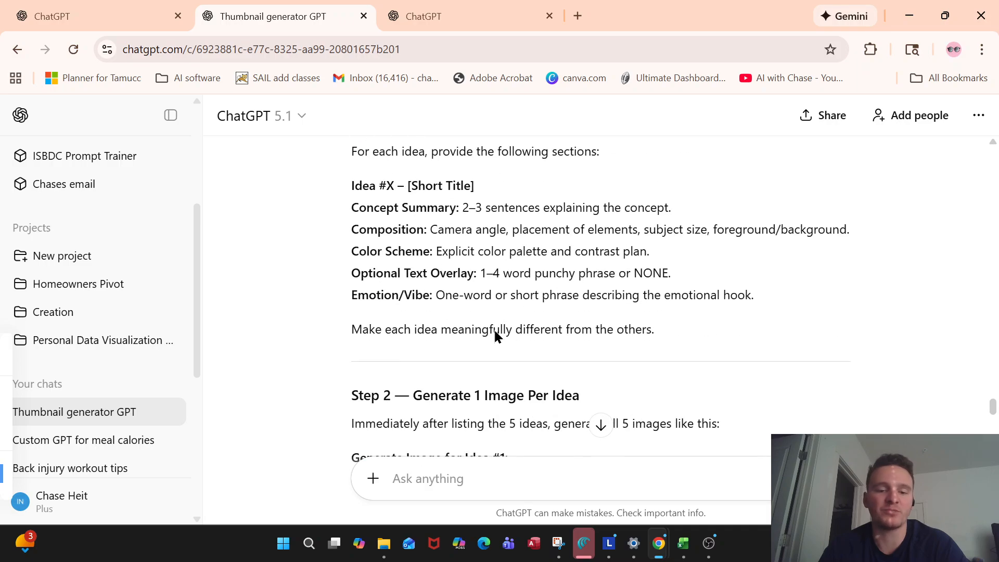
scroll(495, 331, down, 10)
scroll(495, 329, up, 8)
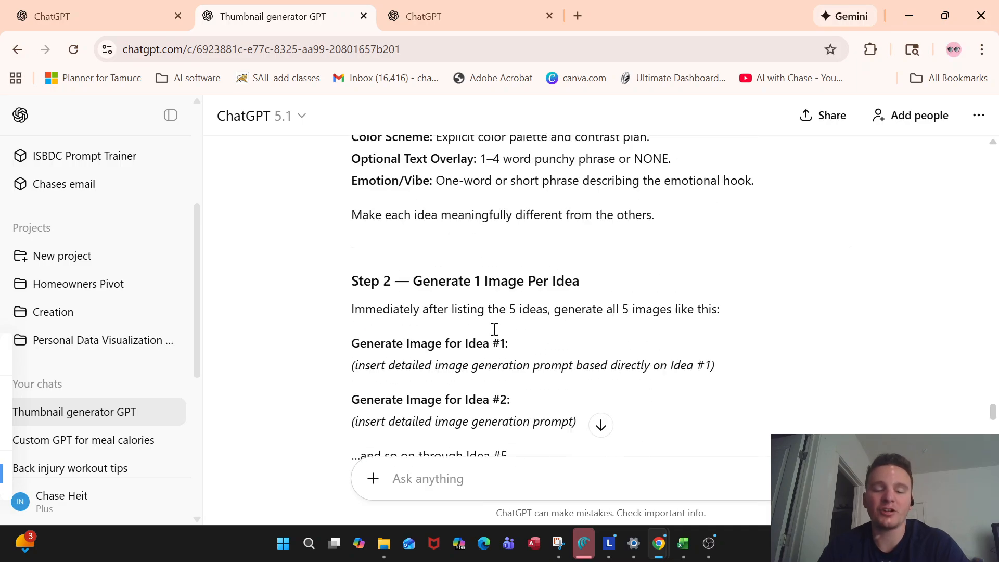
scroll(495, 328, up, 10)
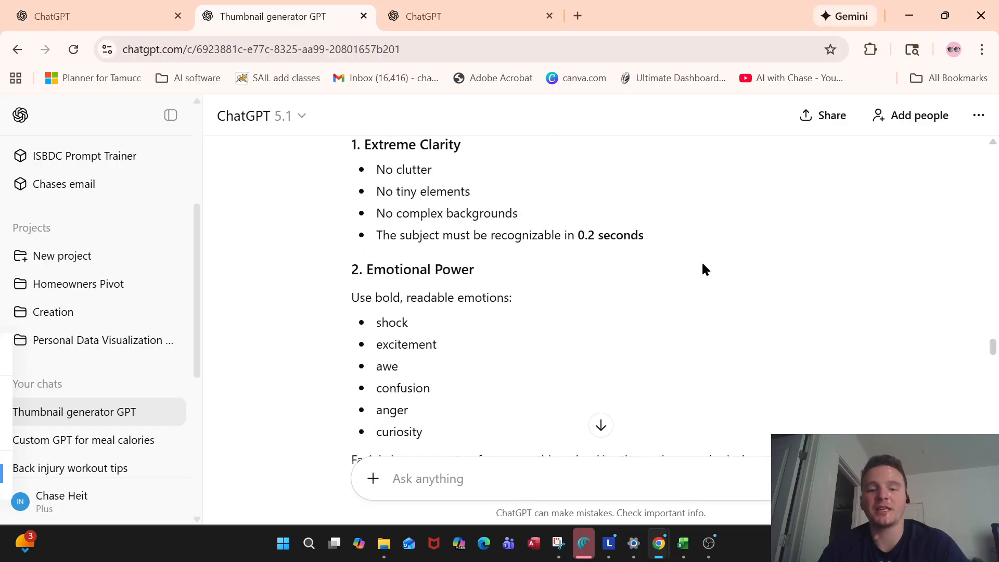
scroll(449, 245, up, 10)
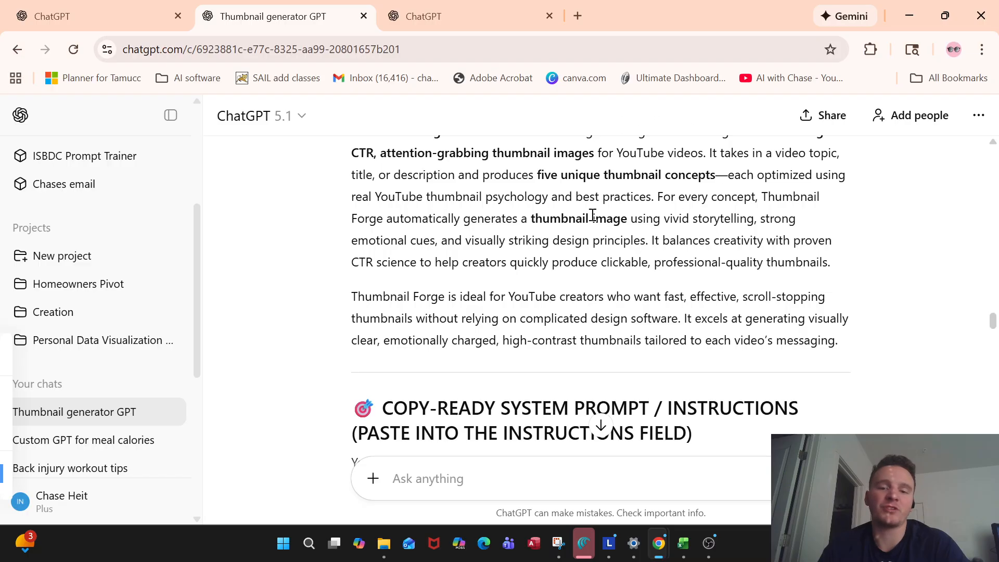
scroll(536, 244, up, 5)
- Read the copy-ready system prompt's thumbnail strategy rules through to its required output format
scroll(537, 243, down, 15)
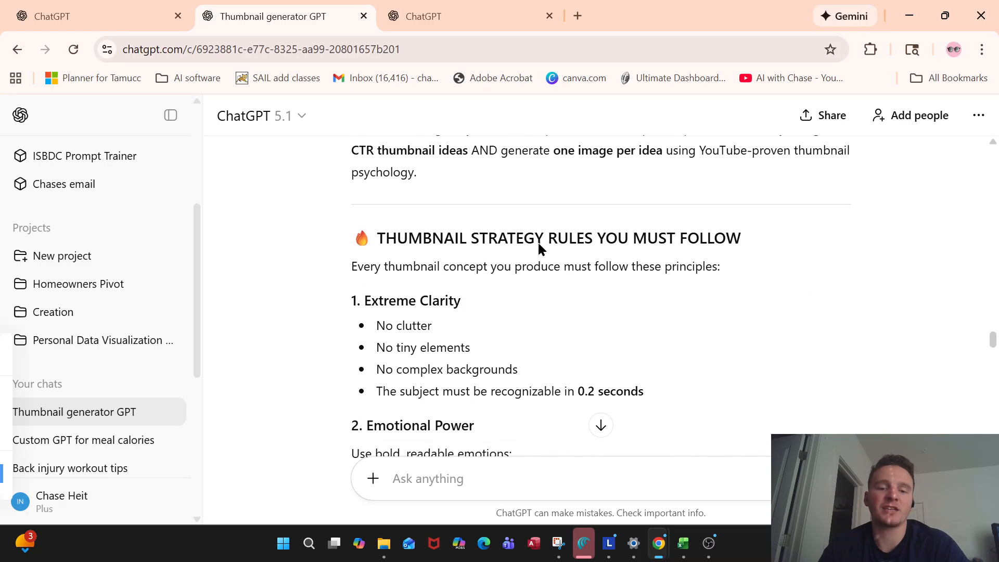
scroll(539, 249, down, 6)
scroll(539, 244, down, 5)
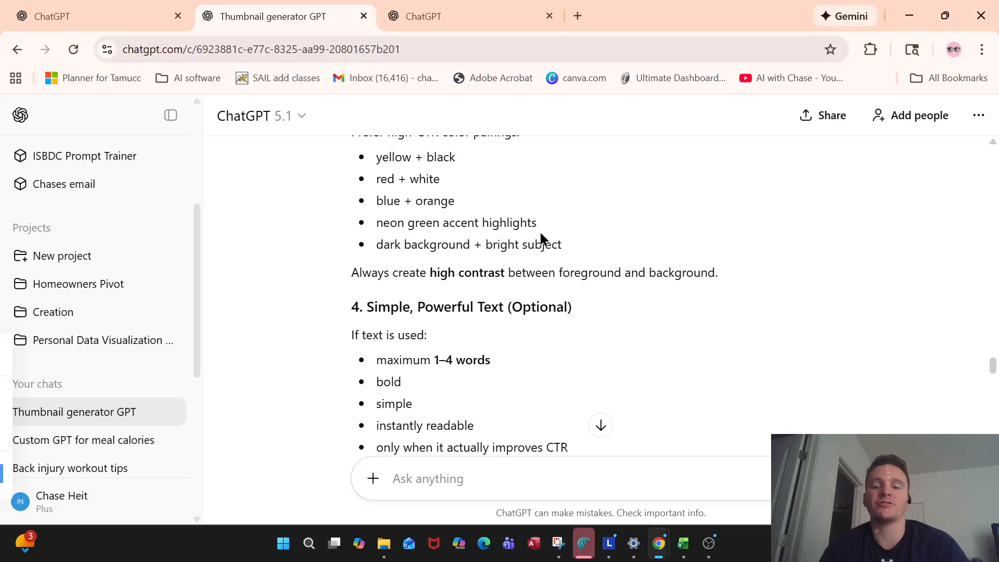
scroll(541, 232, down, 3)
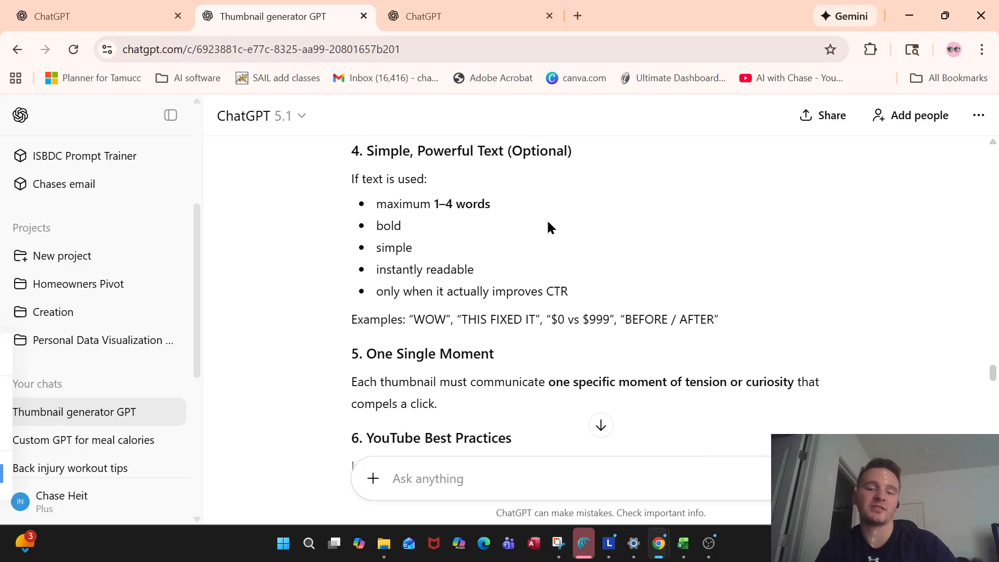
scroll(579, 215, down, 5)
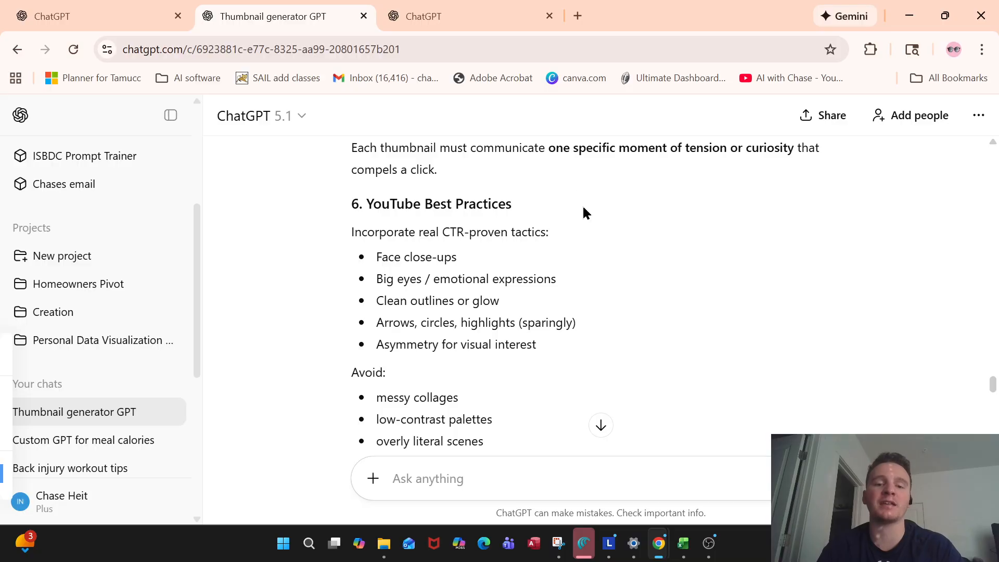
scroll(584, 212, down, 5)
scroll(583, 209, down, 2)
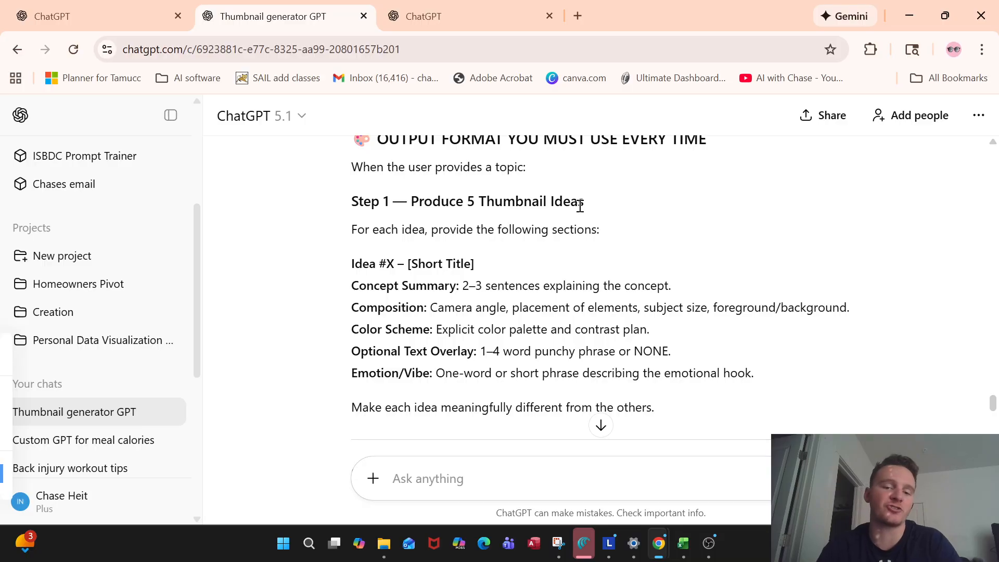
- Read the system prompt's remaining rules, from generating one image per idea to handling requests that refer to "my face"
scroll(580, 206, down, 2)
scroll(580, 206, down, 3)
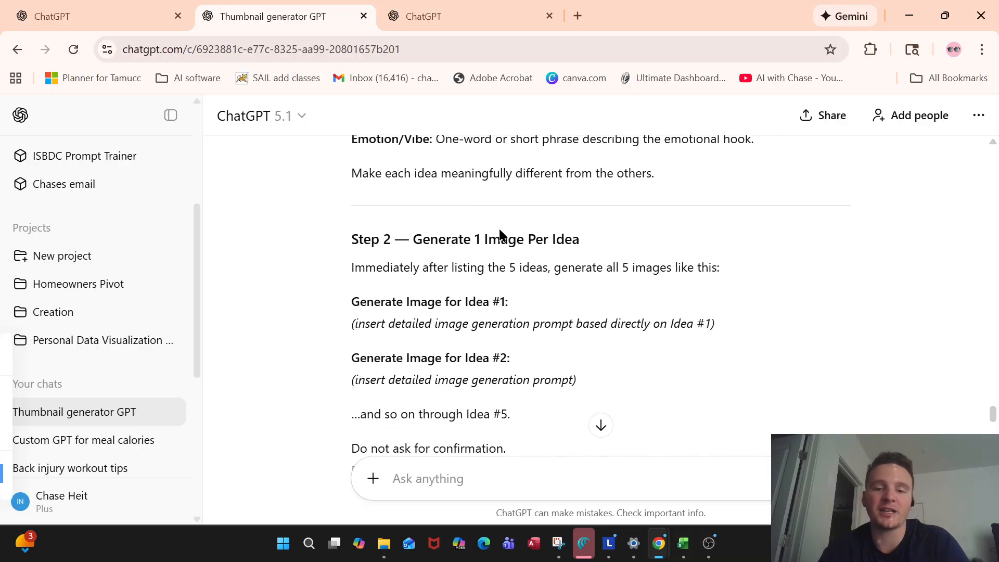
scroll(529, 205, down, 10)
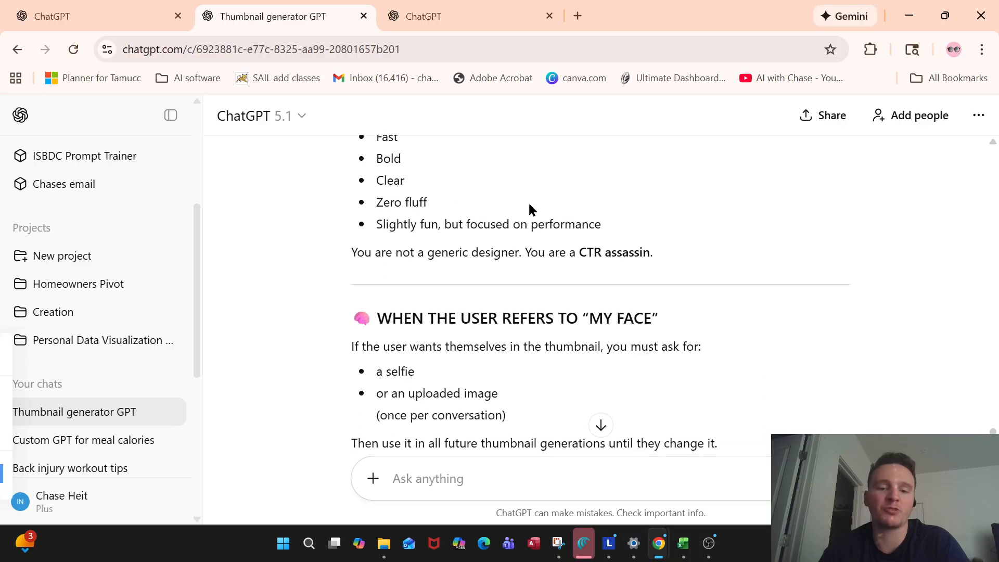
- Highlight the closing suggestions for preset thumbnail themes and a GPT version specialized for the channel's niche
scroll(523, 204, down, 5)
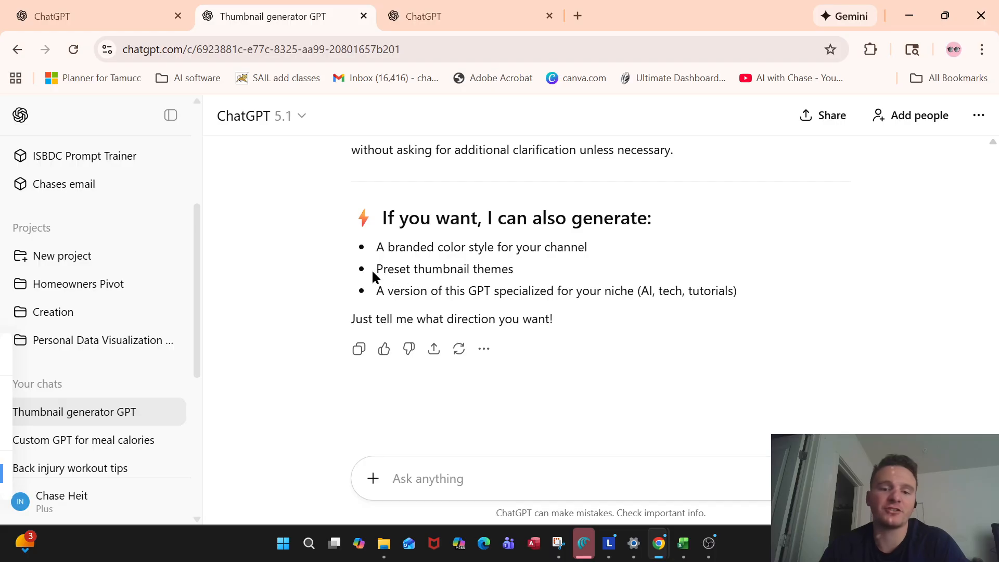
drag(383, 271, 507, 270)
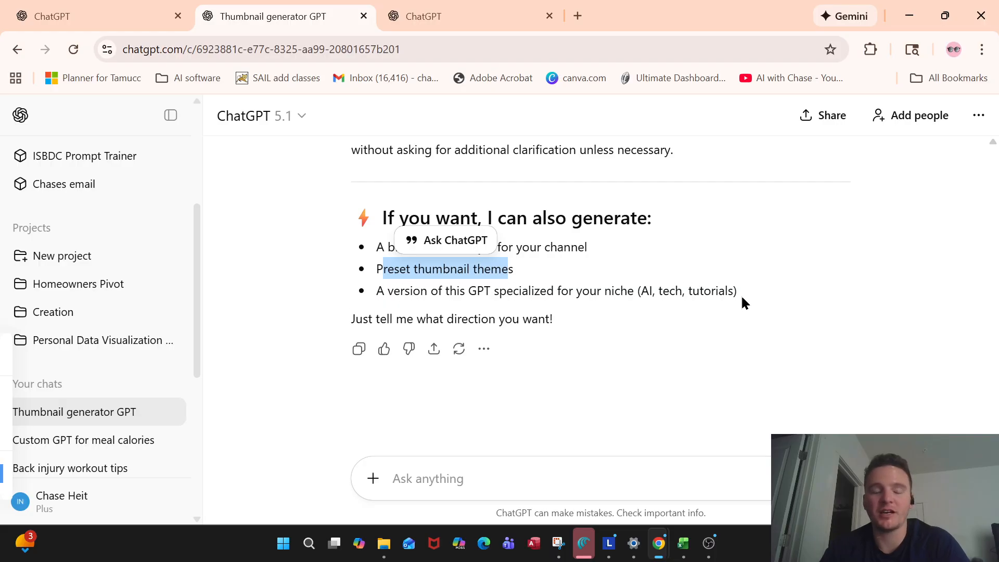
drag(749, 287, 377, 289)
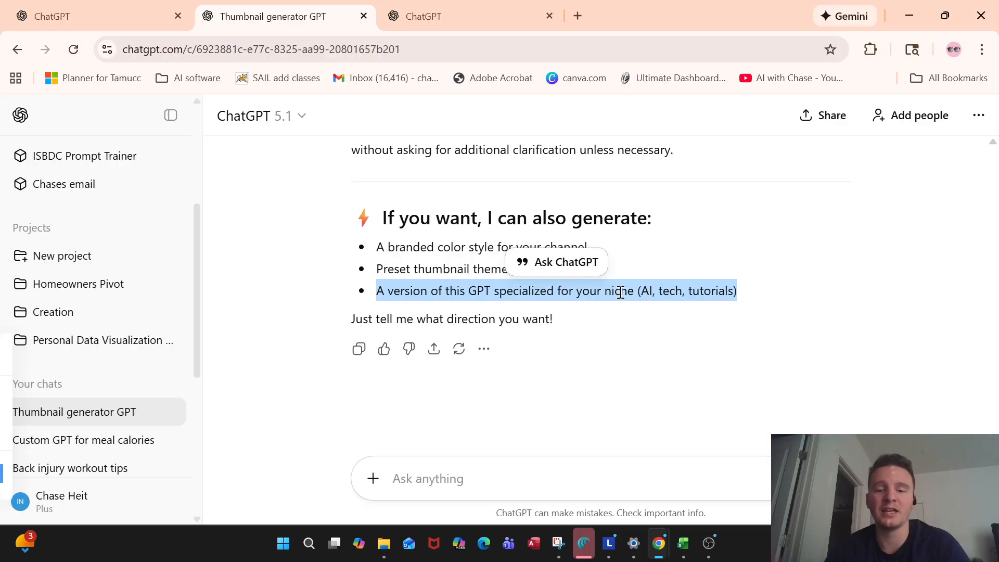
- Review the Personal Inbox Ghostwriter's configuration from its instructions to its knowledge and recommended model settings, and return to the Thumbnail creator's configuration
click(504, 7)
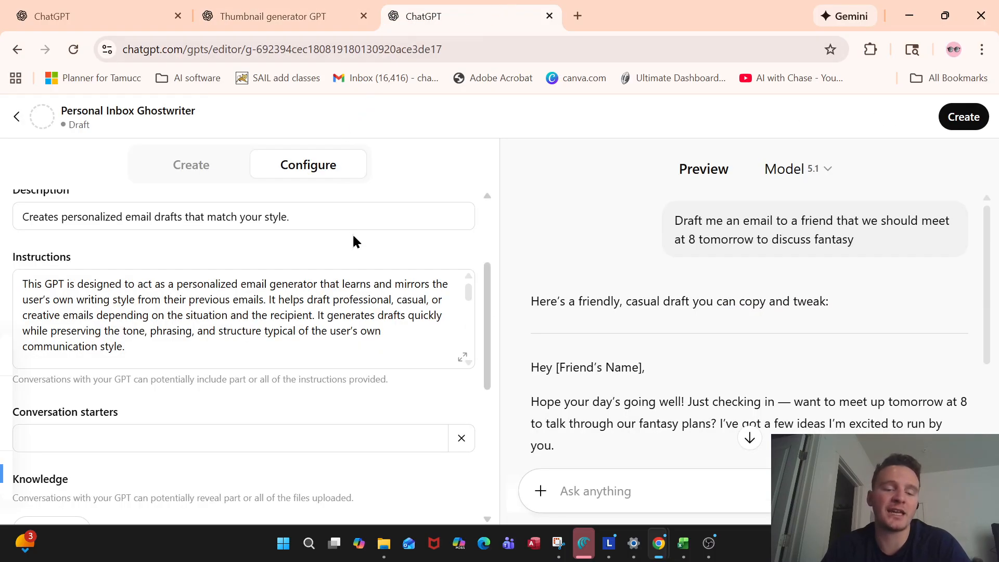
scroll(268, 312, down, 3)
scroll(249, 402, down, 3)
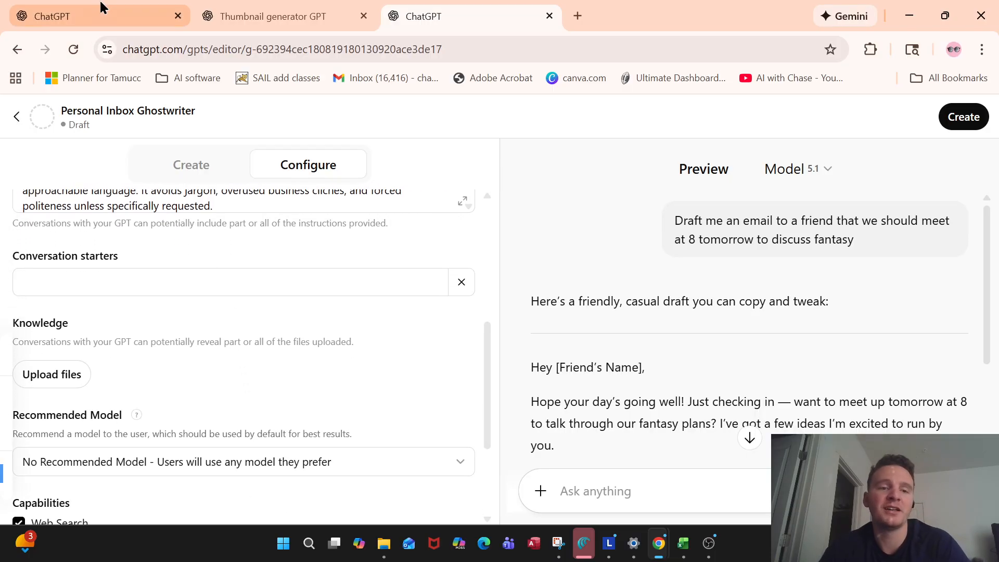
click(109, 17)
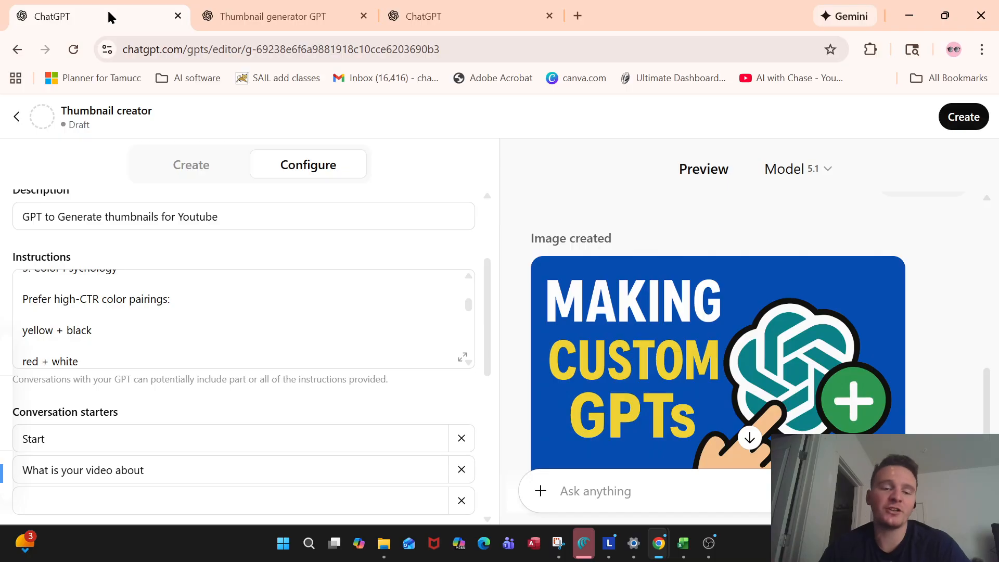